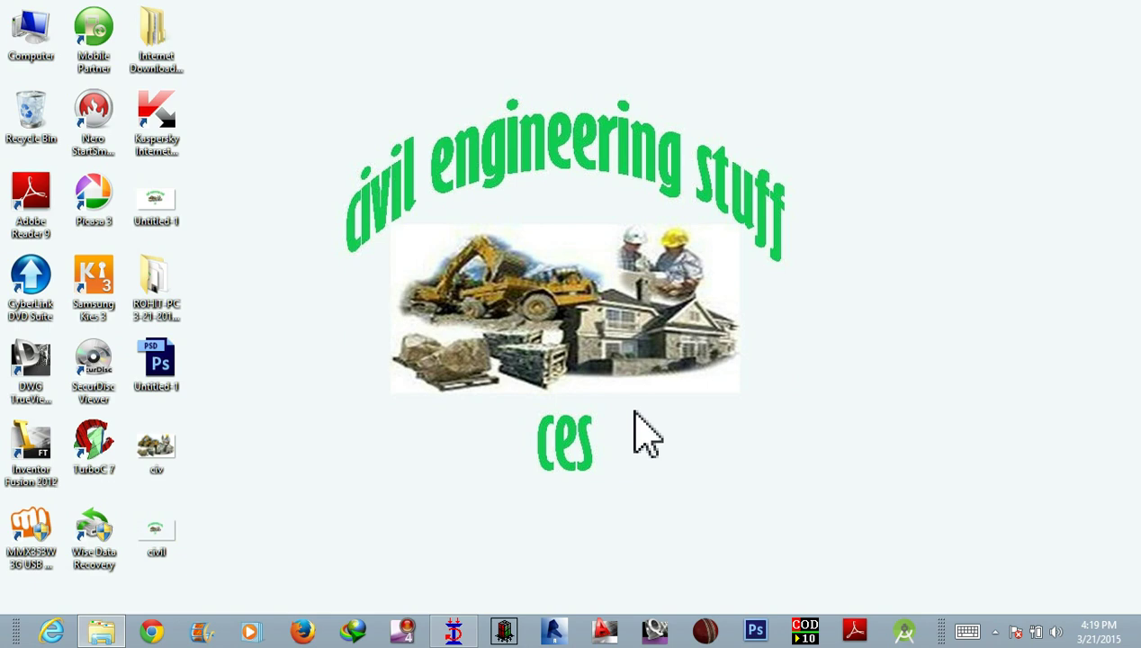
# - Hide the desktop icons and bring back the STAAD.Pro four-column frame model
pyautogui.rightClick(574, 285)
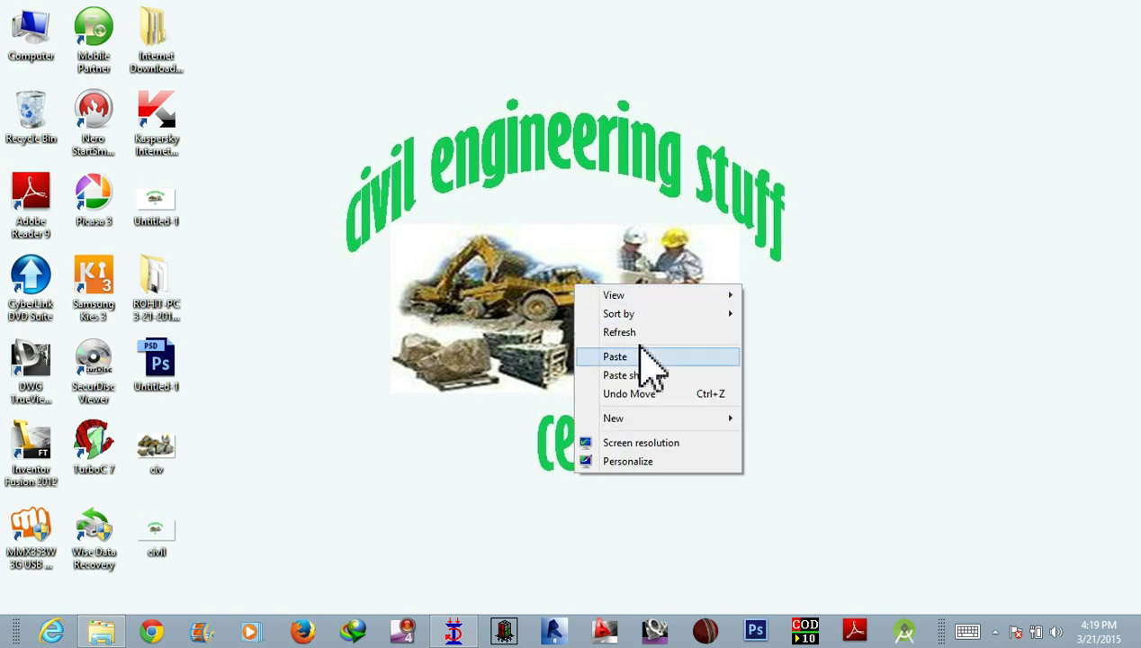
pyautogui.moveTo(620, 295)
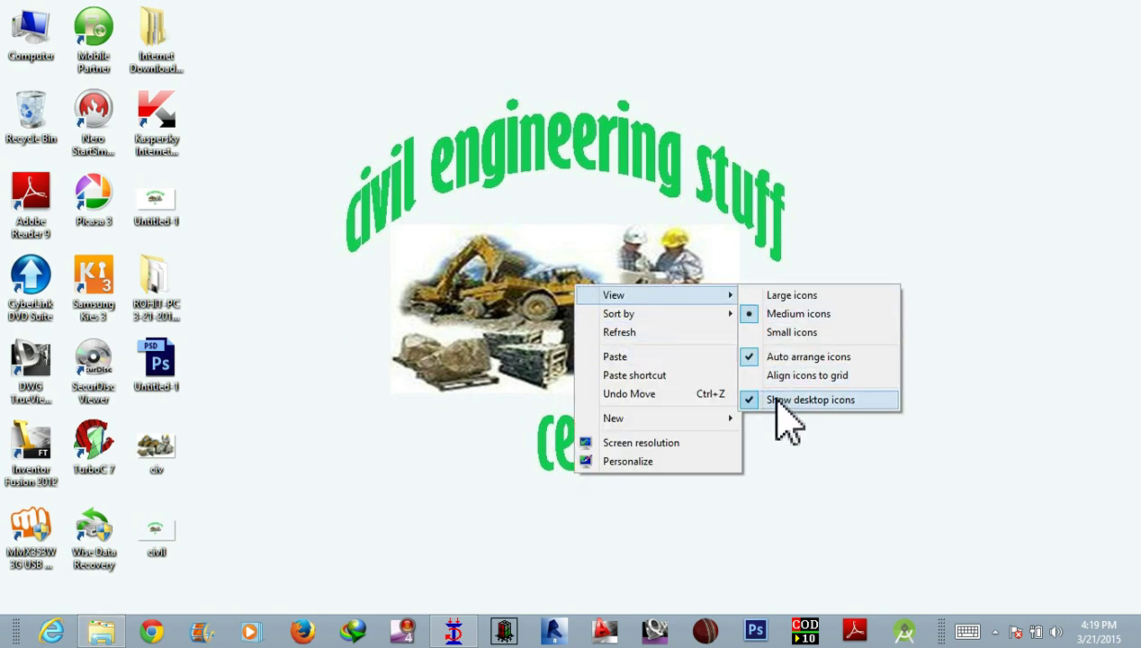
pyautogui.click(779, 412)
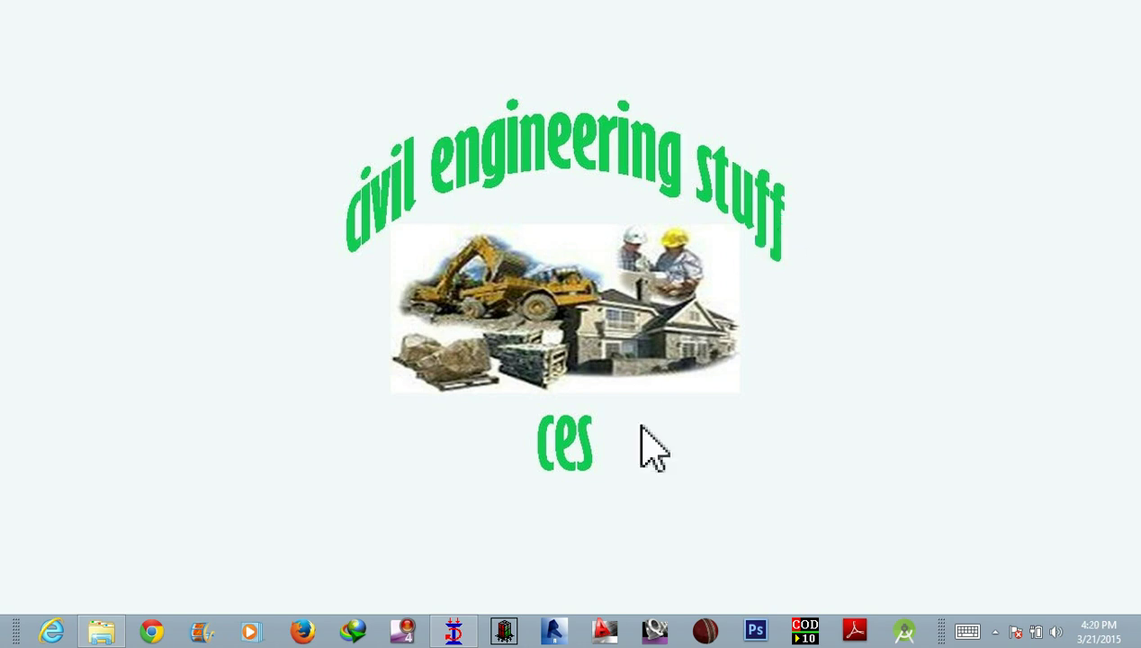
pyautogui.click(466, 633)
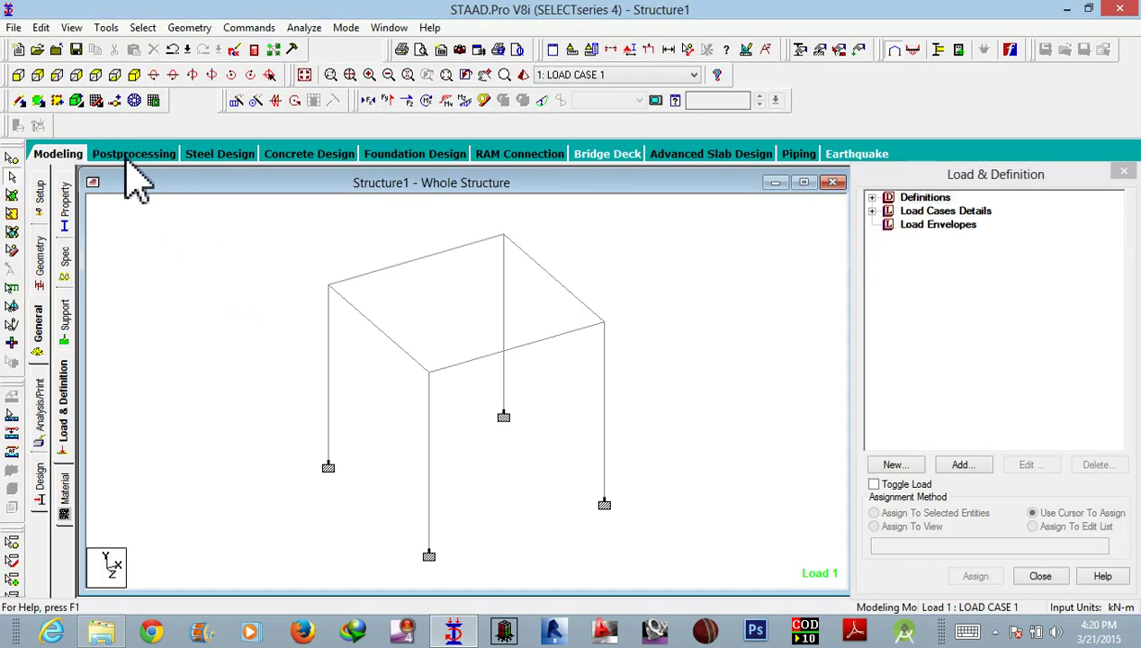
pyautogui.click(15, 29)
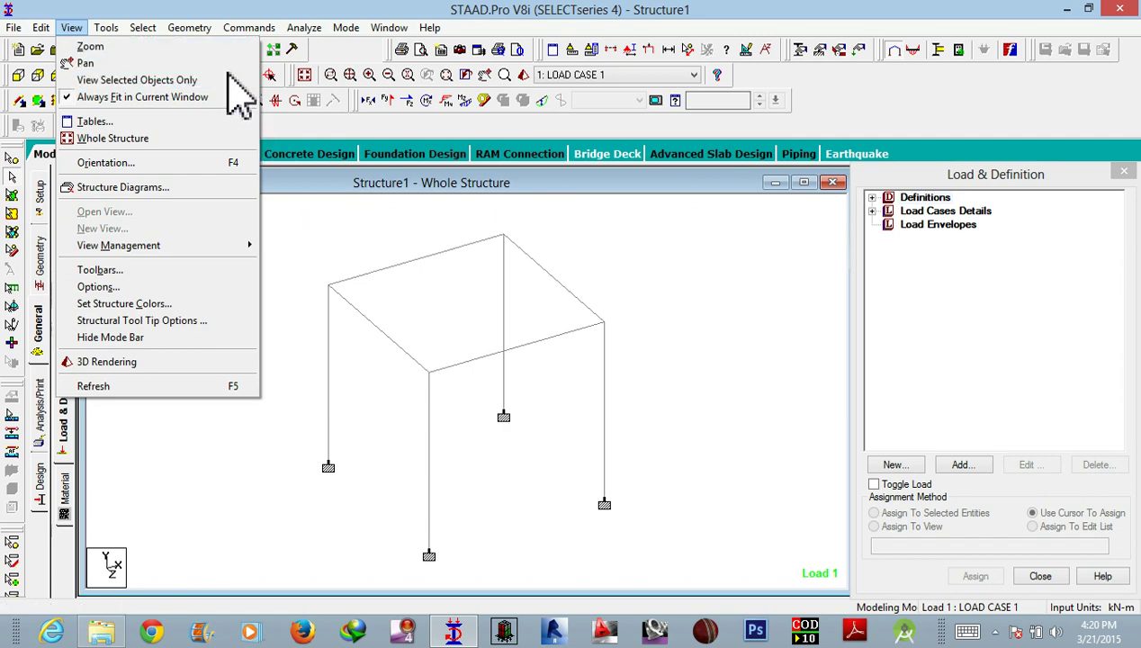
pyautogui.click(280, 231)
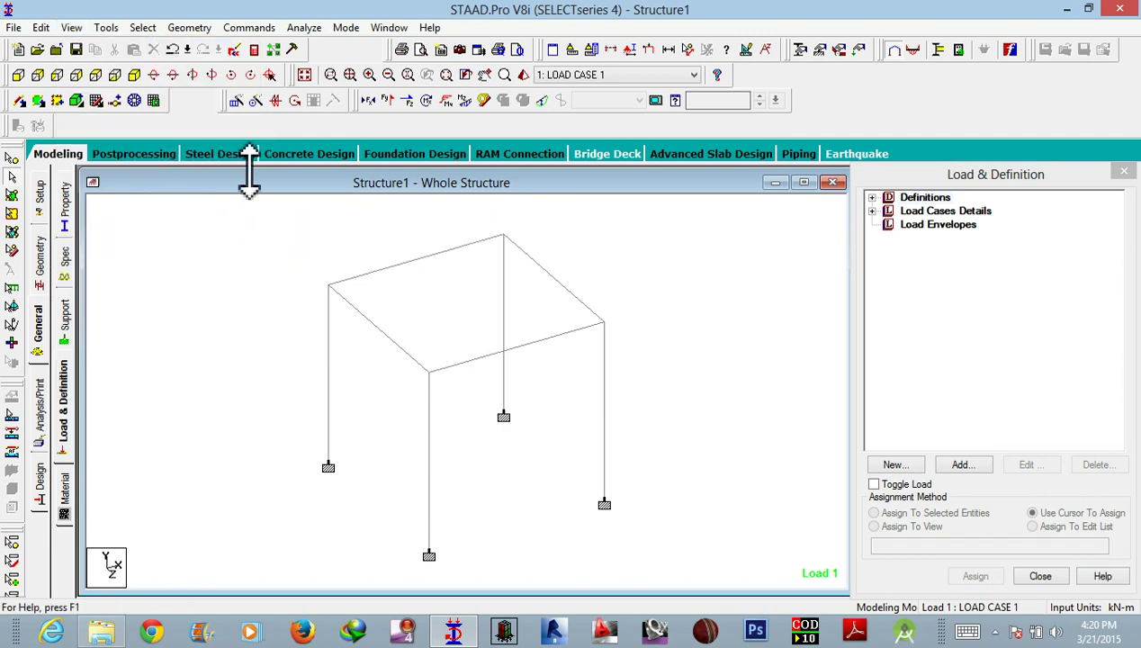
pyautogui.click(12, 25)
pyautogui.moveTo(40, 27)
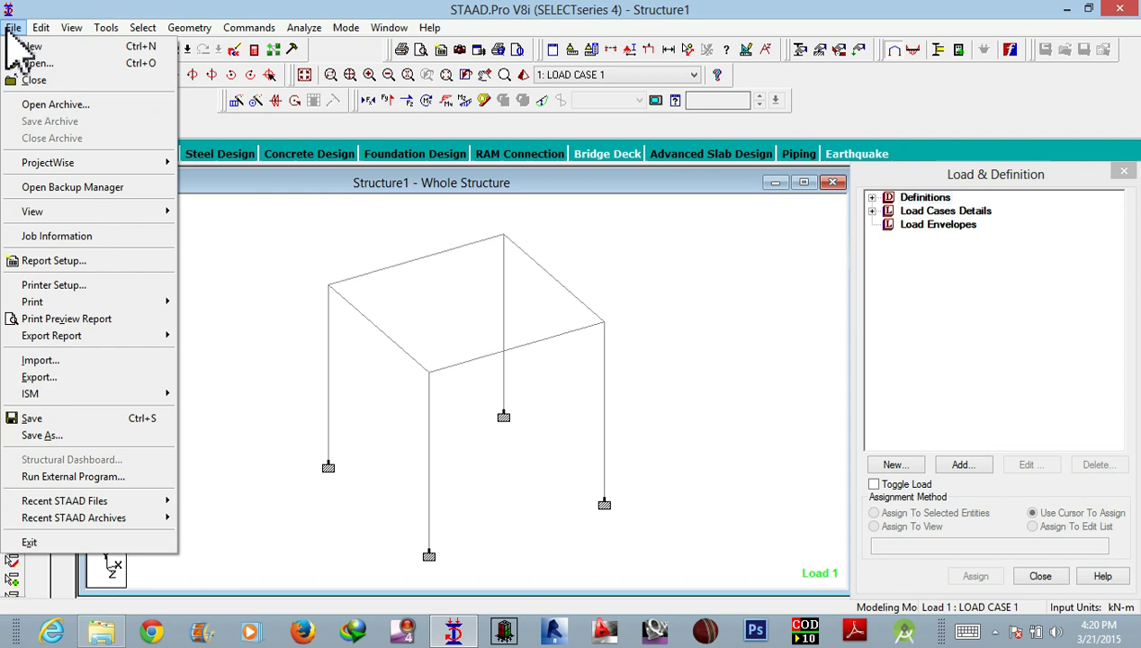
pyautogui.click(296, 224)
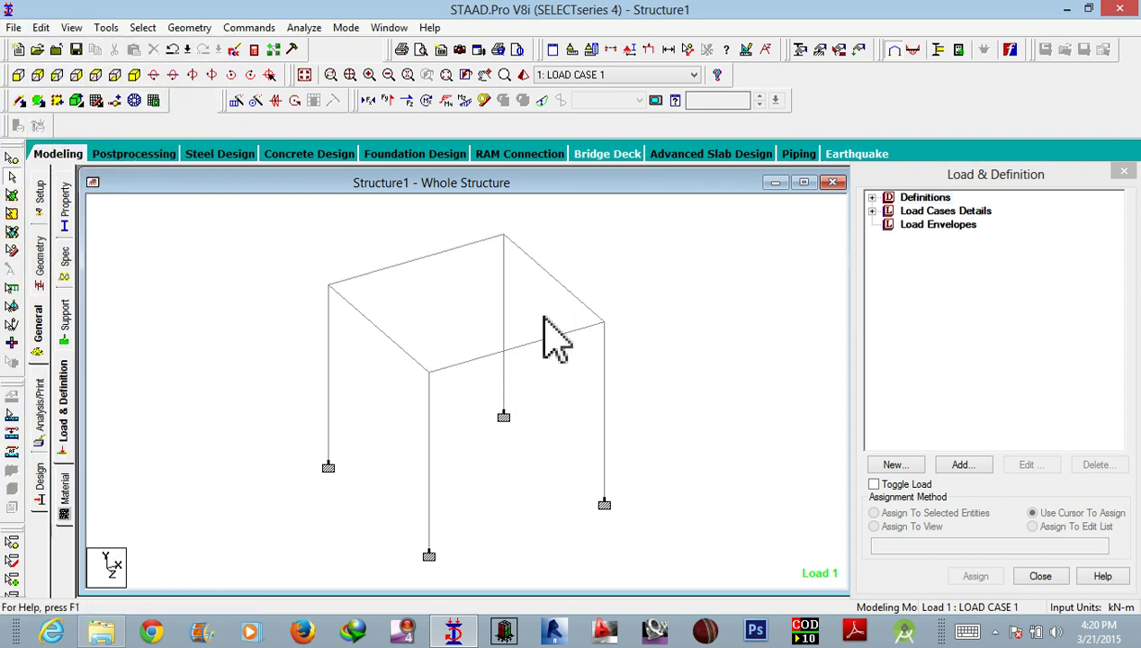
pyautogui.click(38, 325)
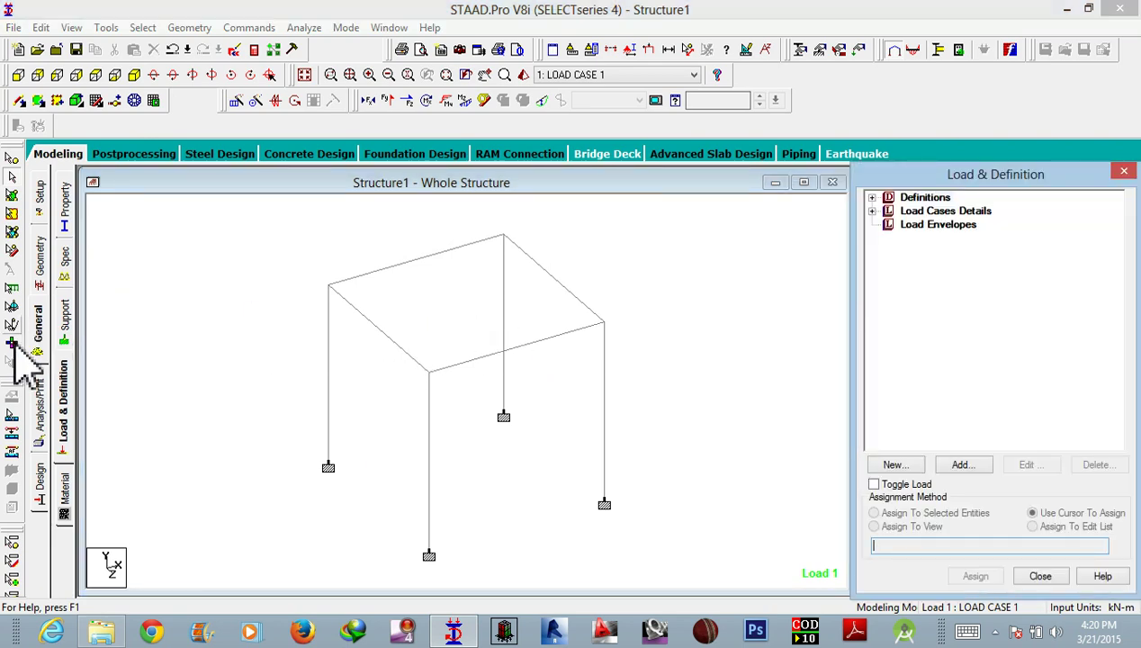
pyautogui.click(67, 401)
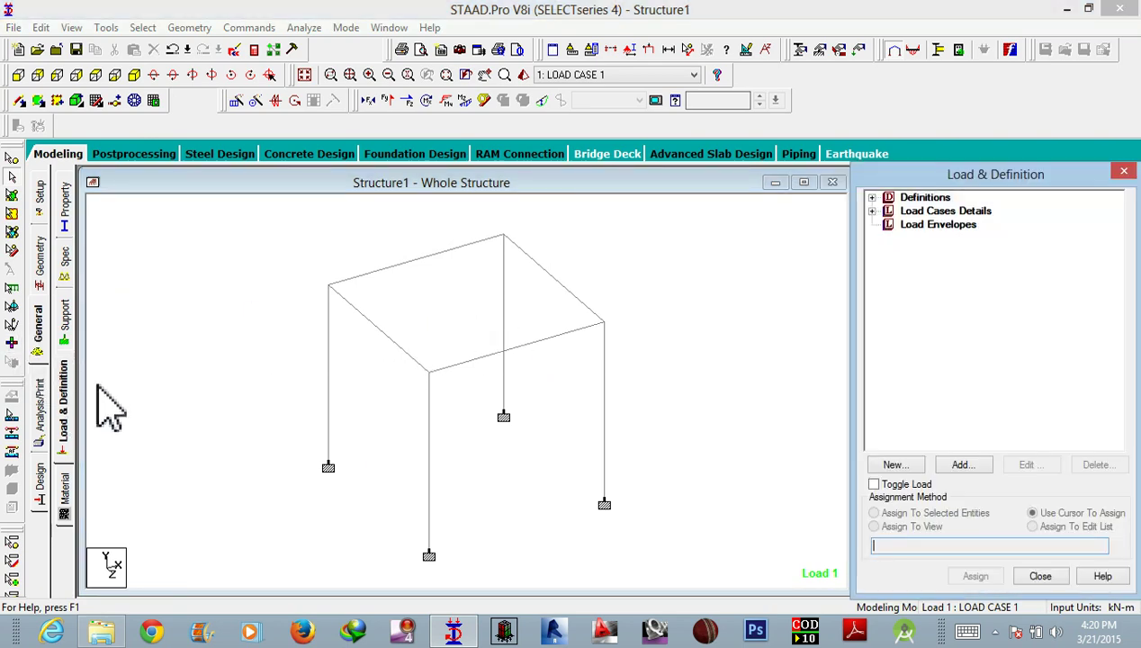
pyautogui.click(873, 222)
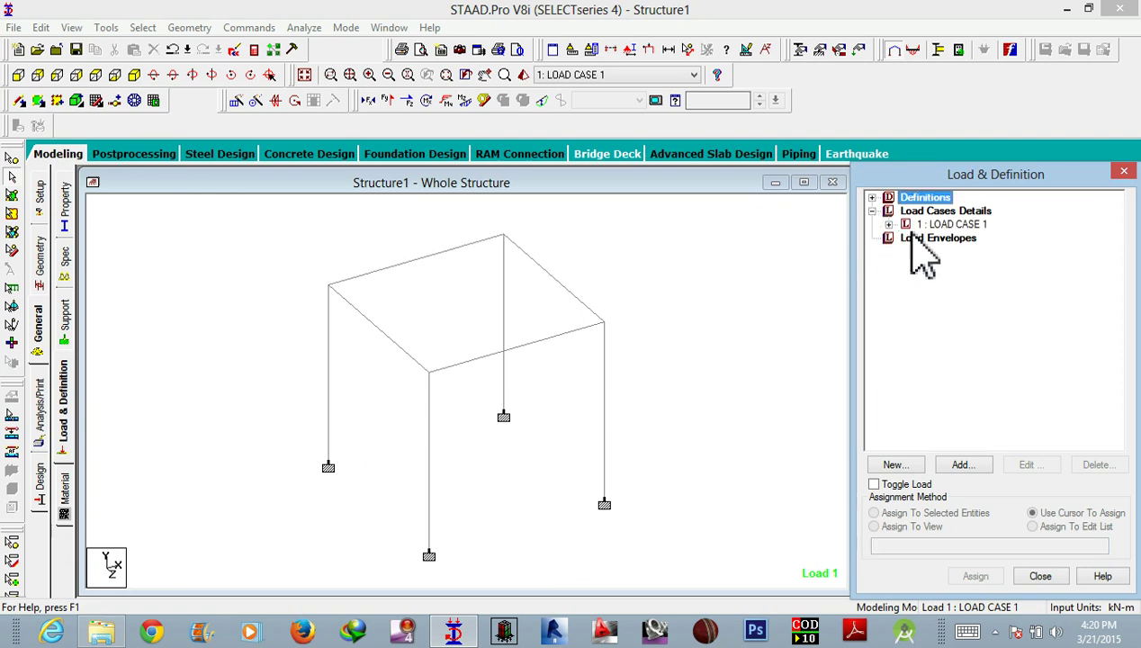
pyautogui.click(888, 224)
pyautogui.click(945, 239)
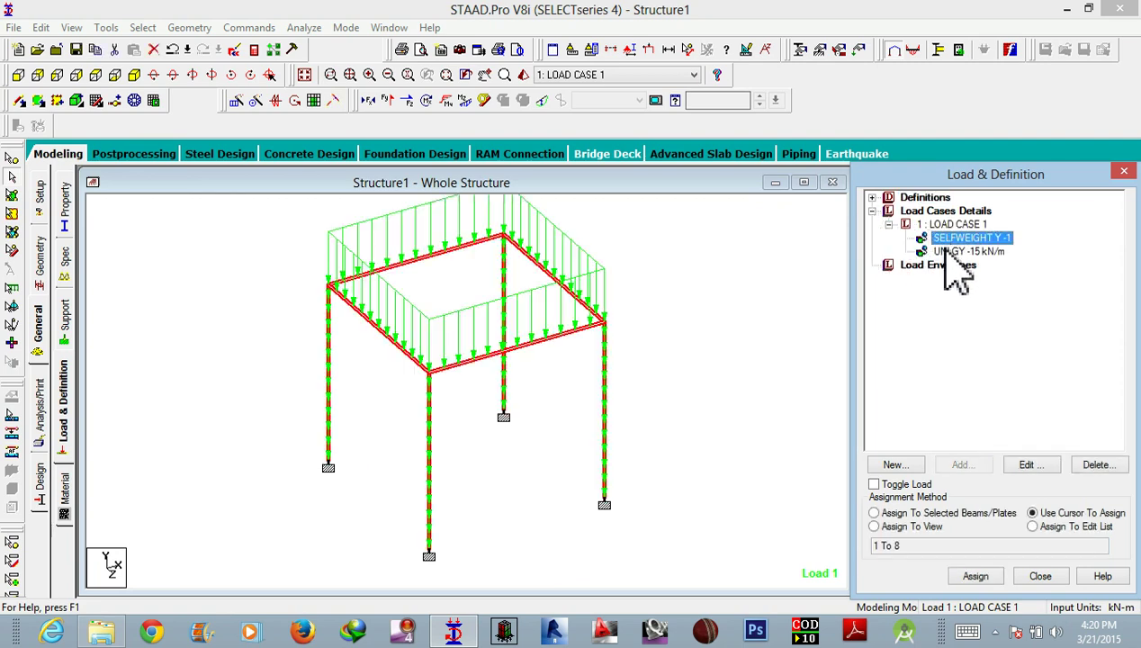
pyautogui.click(65, 224)
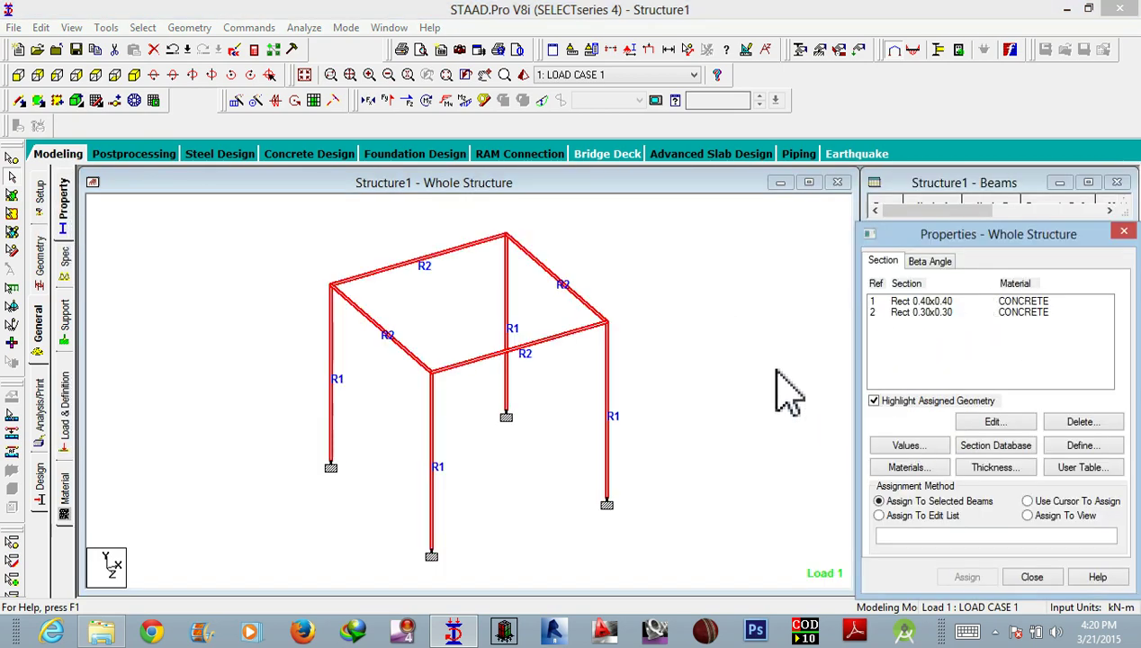
pyautogui.click(724, 373)
pyautogui.click(65, 409)
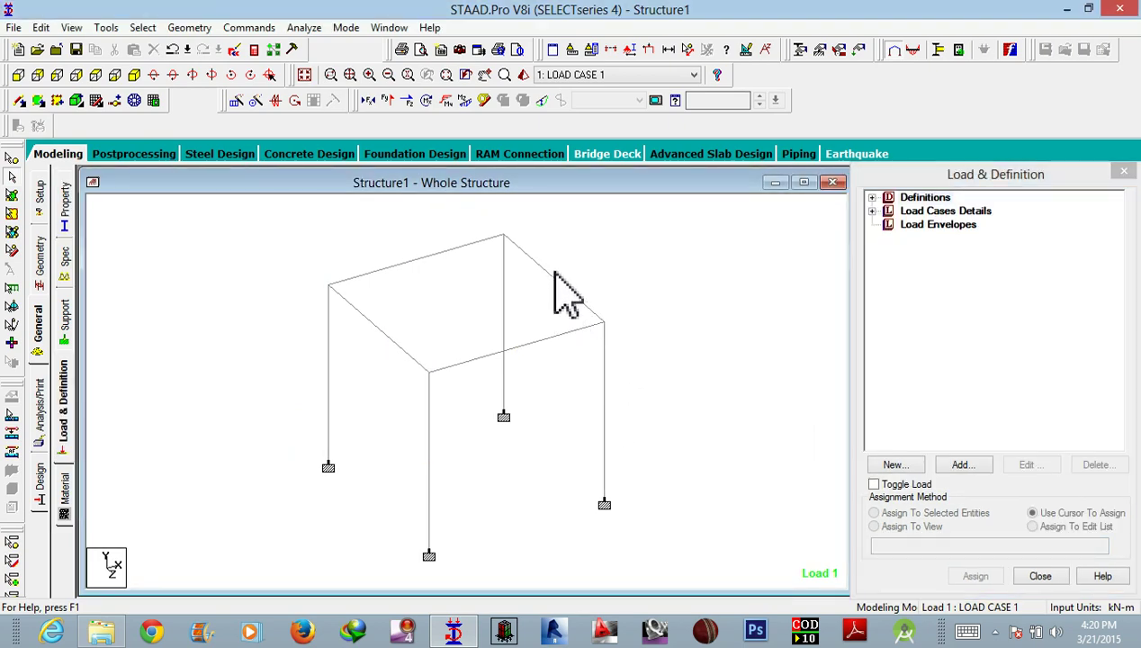
# - Include LOAD CASE 1 for foundation design and send all supports to STAAD.foundation
pyautogui.click(430, 171)
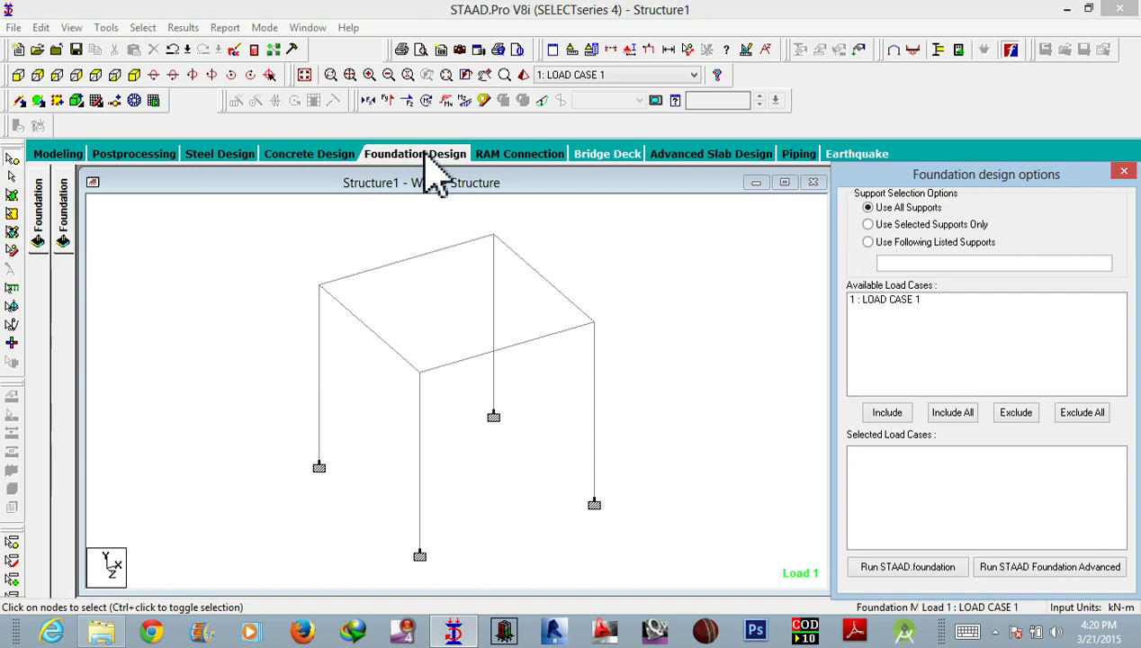
pyautogui.click(902, 301)
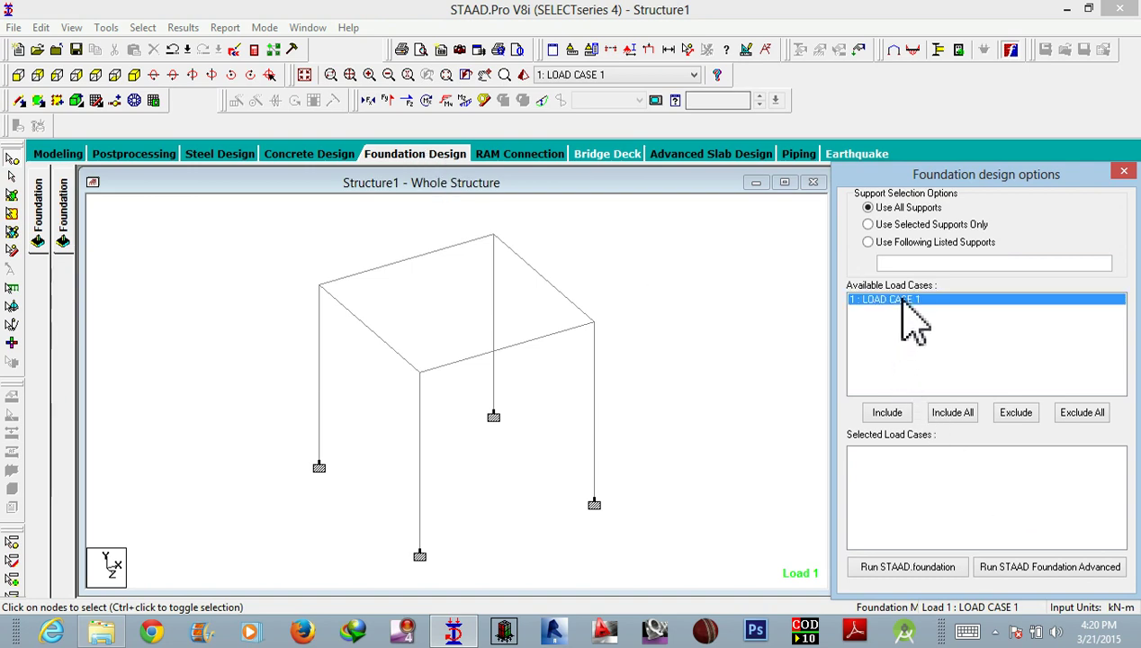
pyautogui.click(887, 414)
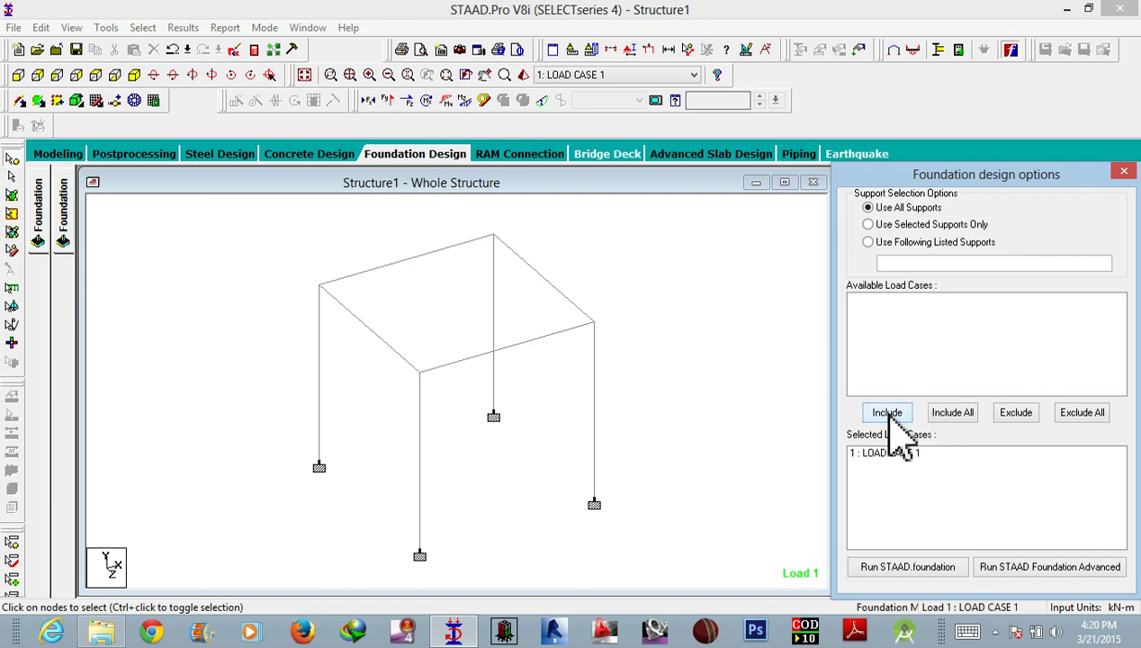
pyautogui.click(925, 572)
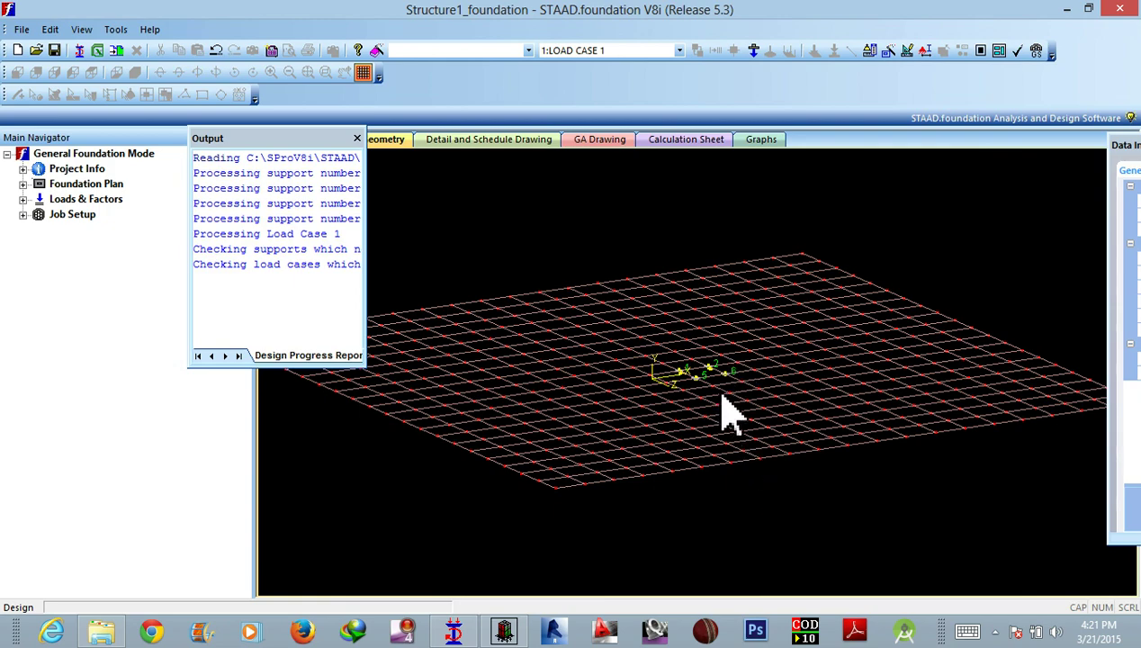
# - Zoom around imported supports 1, 2, 5 and 6, then close the Output report panel
pyautogui.scroll(2, 731, 400)
pyautogui.scroll(3, 710, 388)
pyautogui.scroll(2, 634, 409)
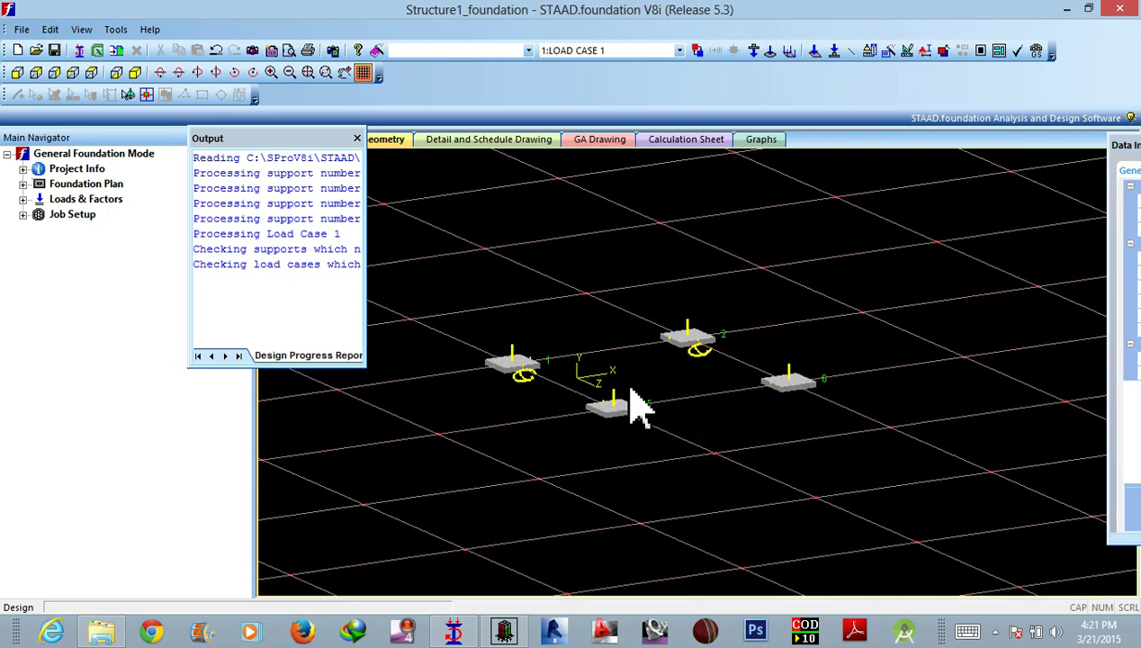
pyautogui.scroll(2, 635, 407)
pyautogui.scroll(2, 631, 404)
pyautogui.scroll(-1, 632, 405)
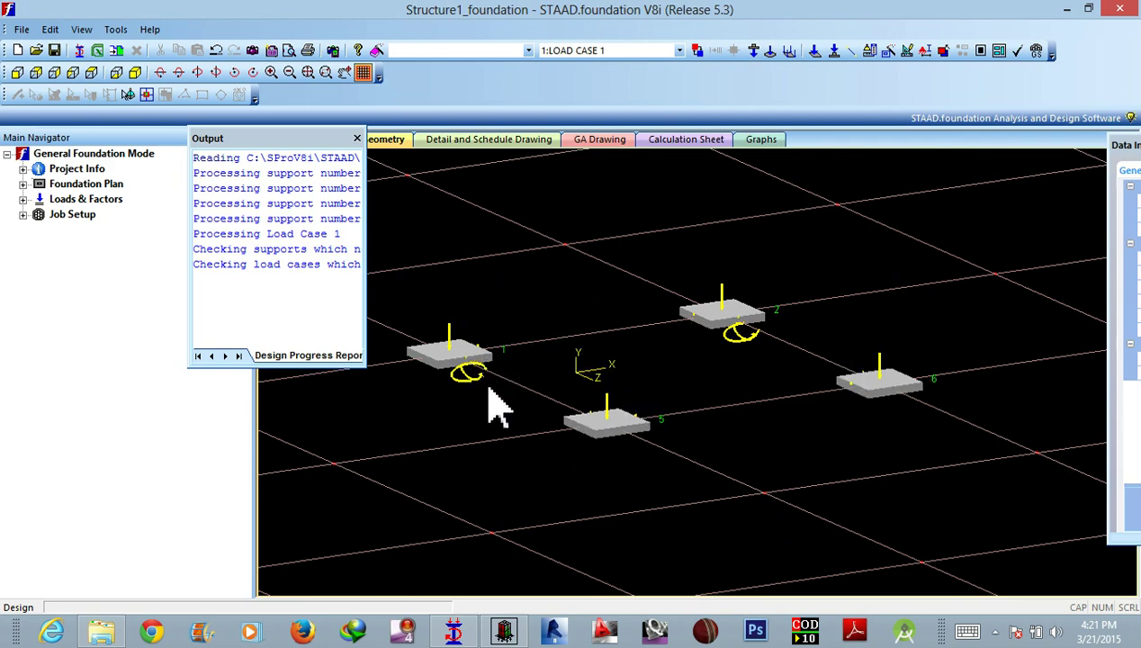
pyautogui.scroll(-2, 490, 387)
pyautogui.scroll(-3, 504, 386)
pyautogui.scroll(-1, 450, 382)
pyautogui.scroll(1, 478, 380)
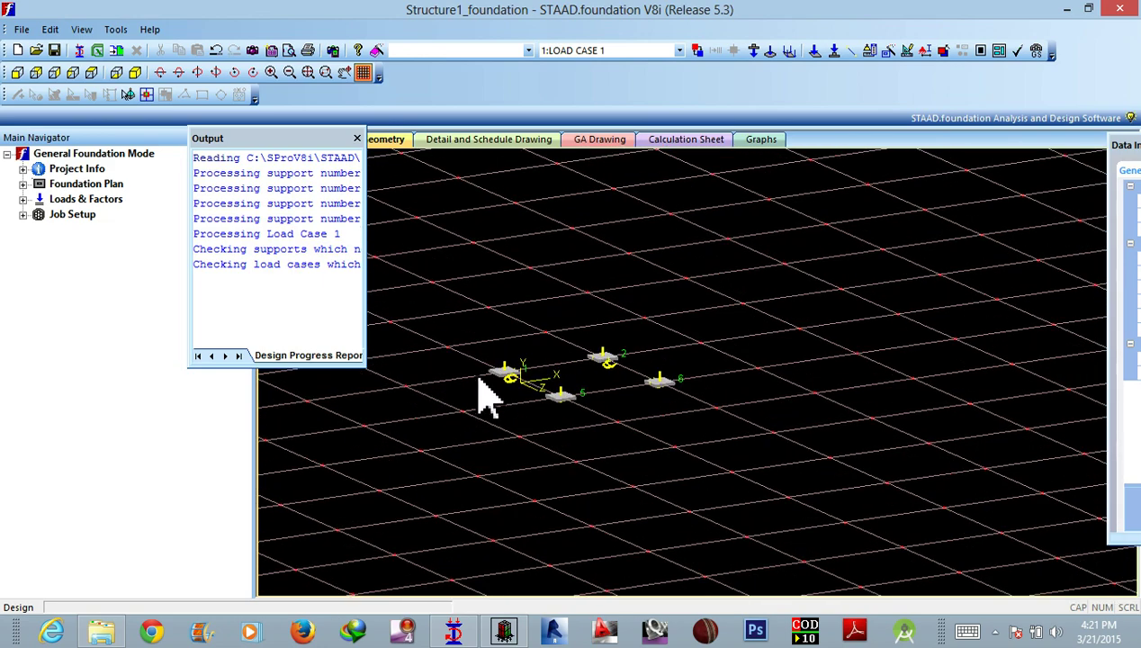
pyautogui.scroll(2, 558, 376)
pyautogui.scroll(1, 560, 378)
pyautogui.scroll(2, 560, 378)
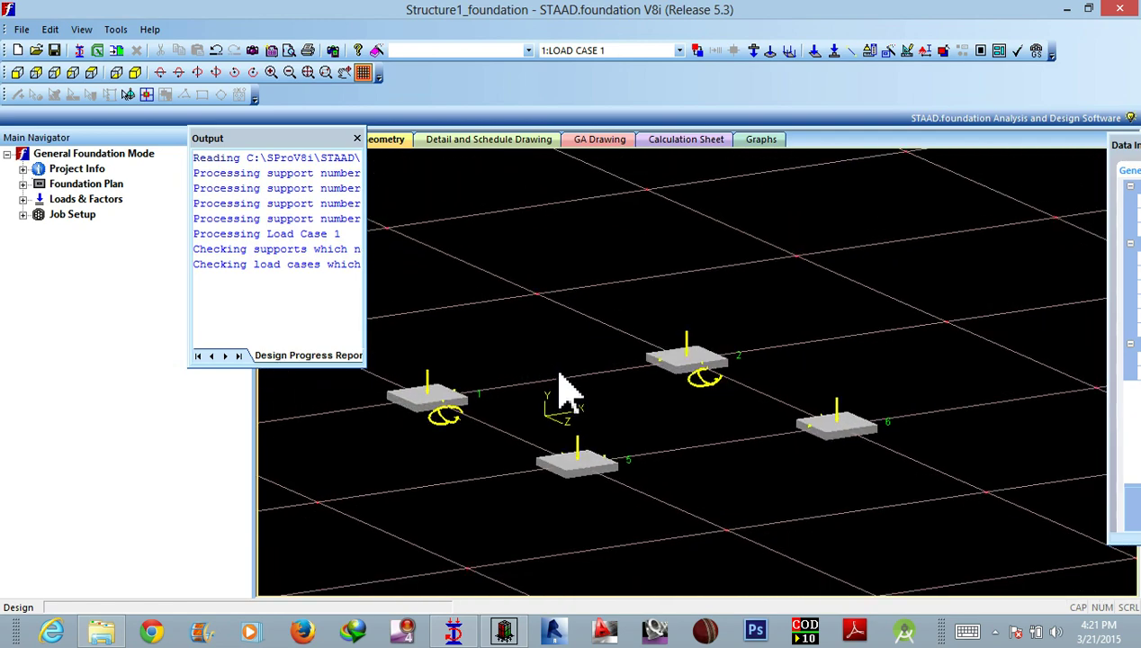
pyautogui.scroll(-1, 559, 378)
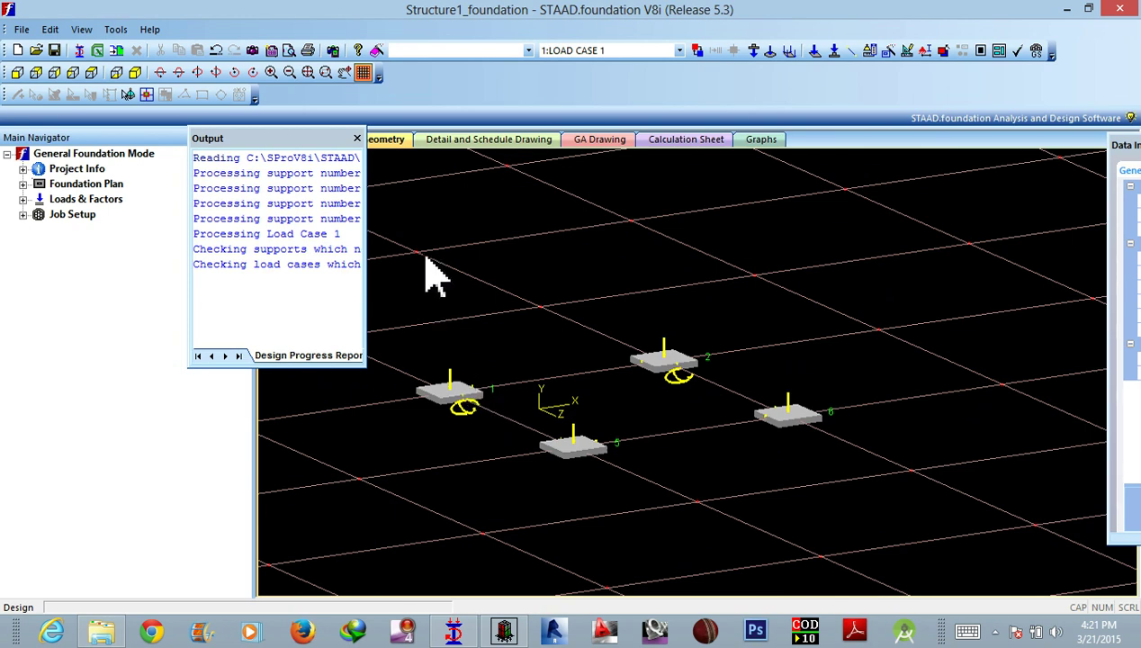
pyautogui.click(357, 138)
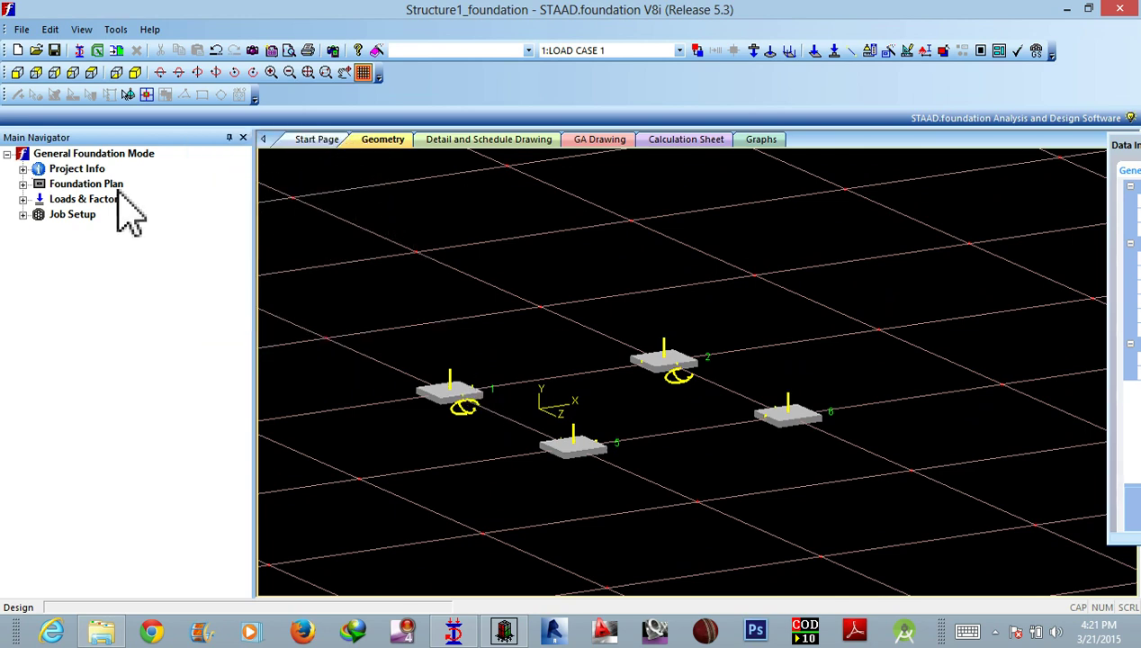
# - Start a new isolated footing job named 'isolated' from Job Setup
pyautogui.click(22, 215)
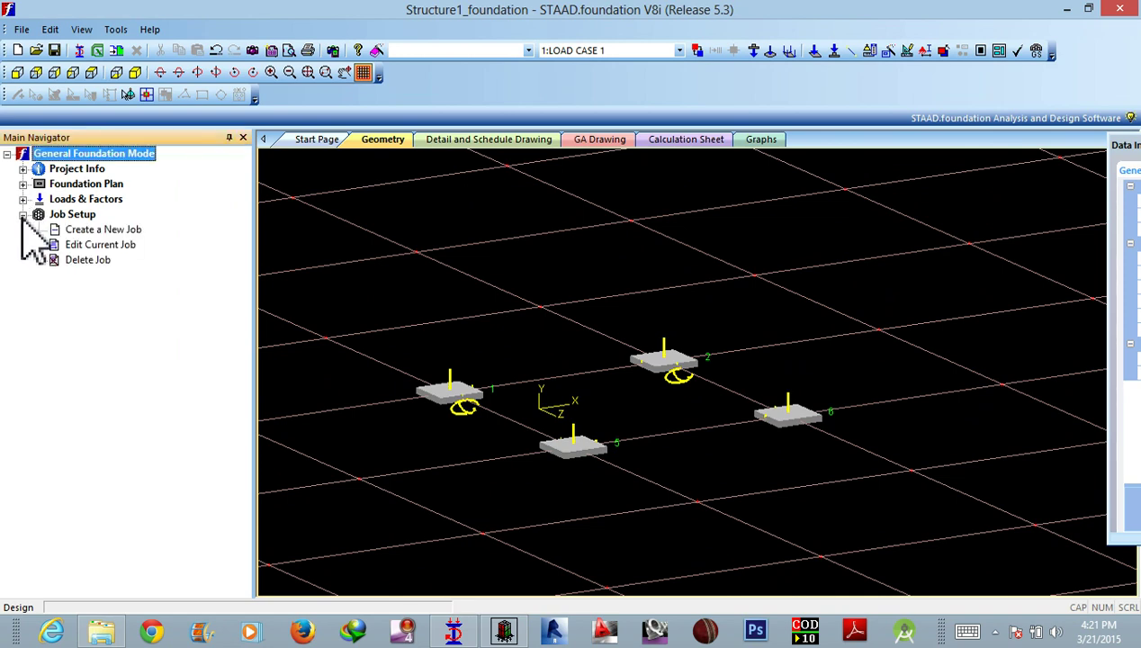
pyautogui.click(108, 230)
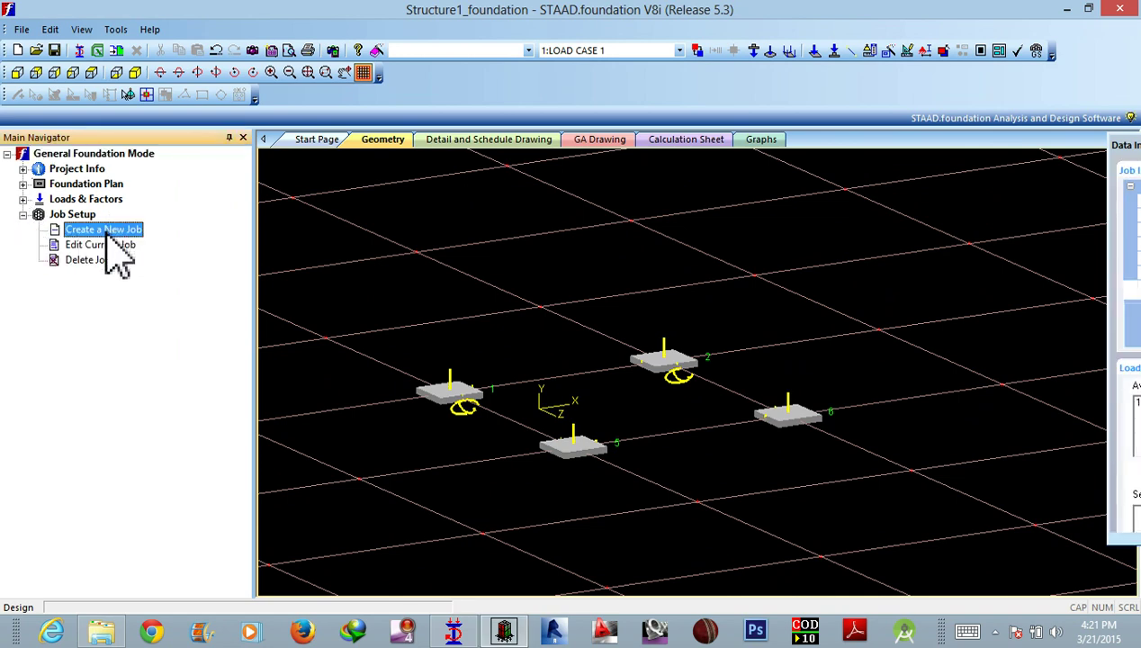
pyautogui.moveTo(1125, 146)
pyautogui.mouseDown()
pyautogui.moveTo(881, 152)
pyautogui.moveTo(891, 162)
pyautogui.mouseUp()
pyautogui.click(1039, 202)
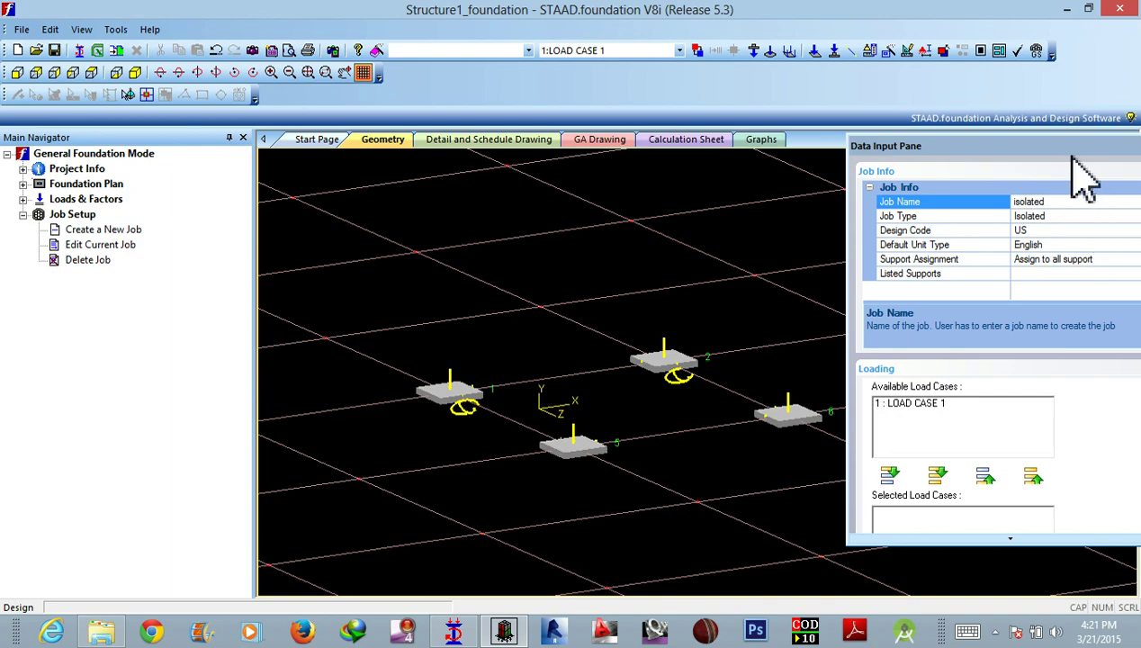
pyautogui.moveTo(1067, 147); pyautogui.dragTo(959, 243)
# - Choose the Indian design code, SI units and LOAD CASE 1, and create the job
pyautogui.click(979, 238)
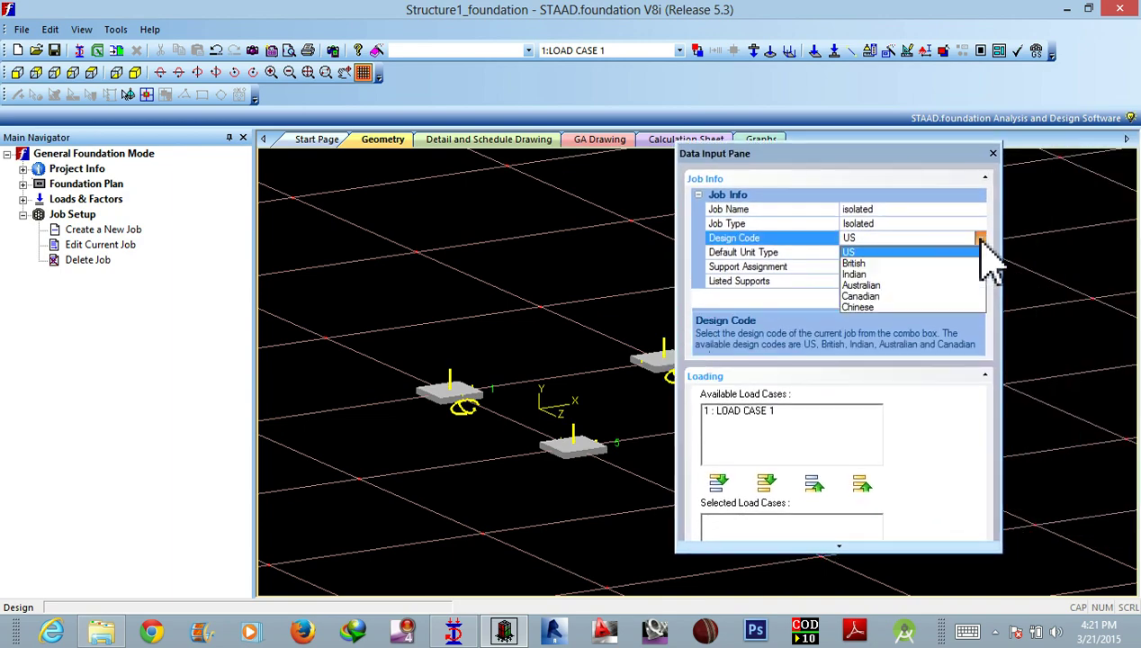
pyautogui.click(955, 275)
pyautogui.click(920, 255)
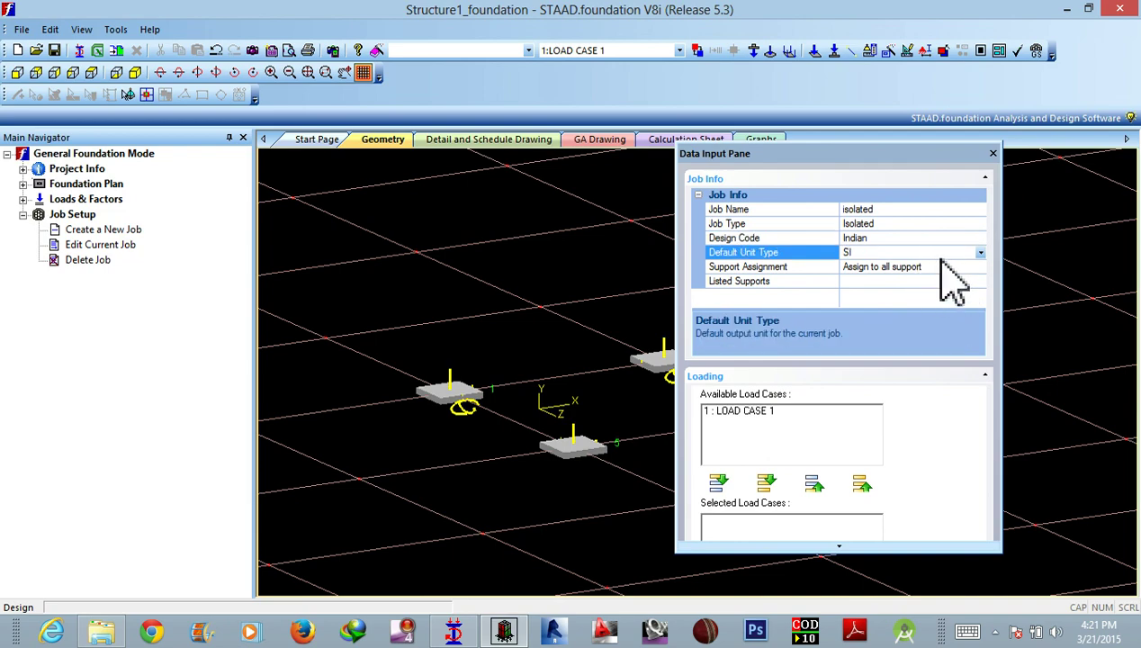
pyautogui.click(767, 432)
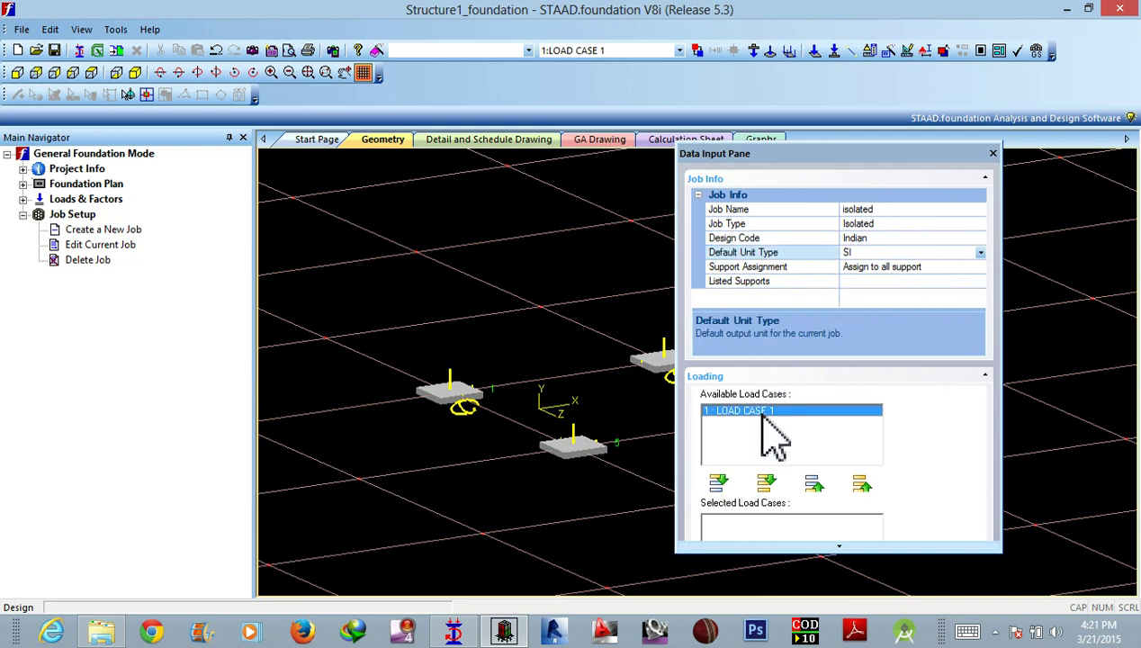
pyautogui.click(718, 483)
pyautogui.scroll(-2, 830, 551)
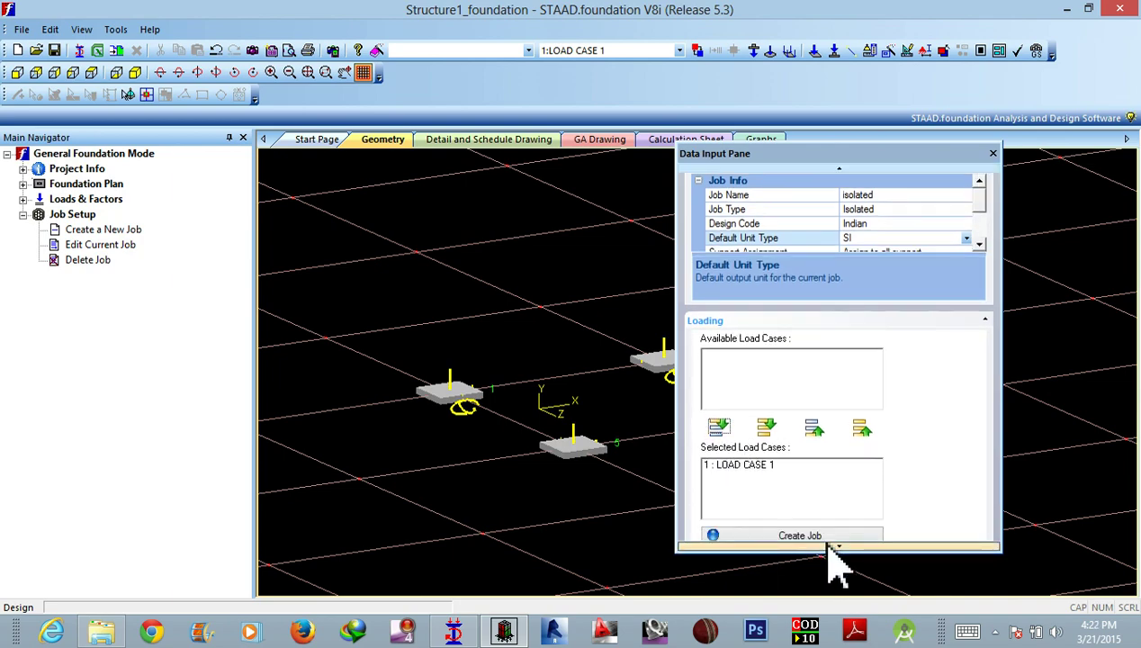
pyautogui.click(821, 486)
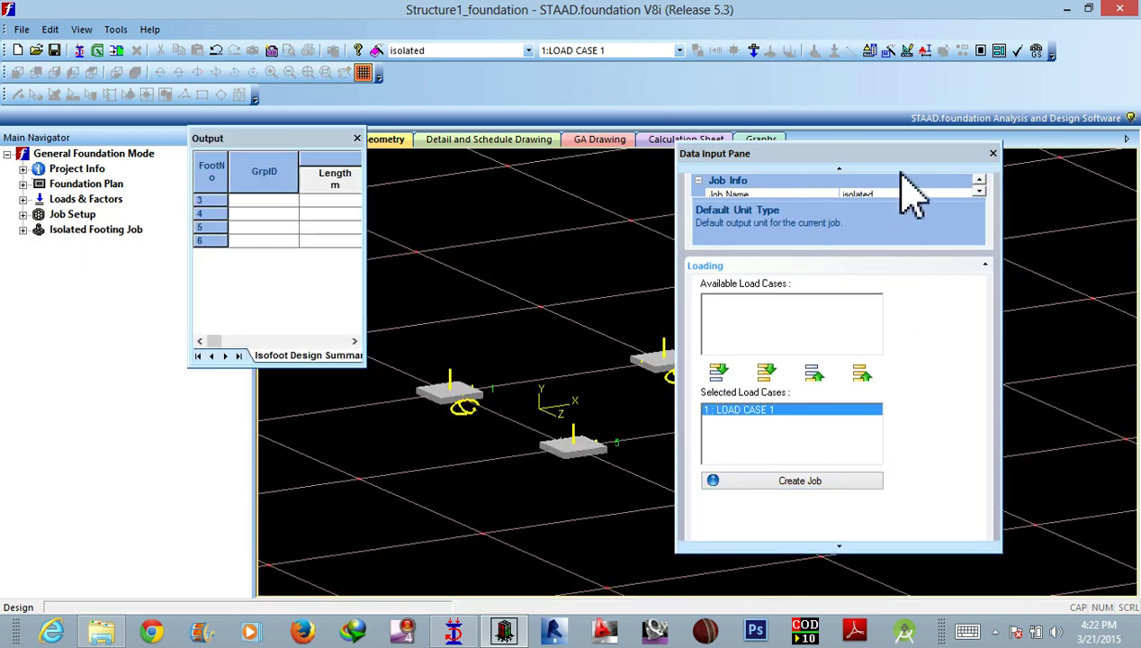
pyautogui.moveTo(897, 159); pyautogui.dragTo(1136, 197)
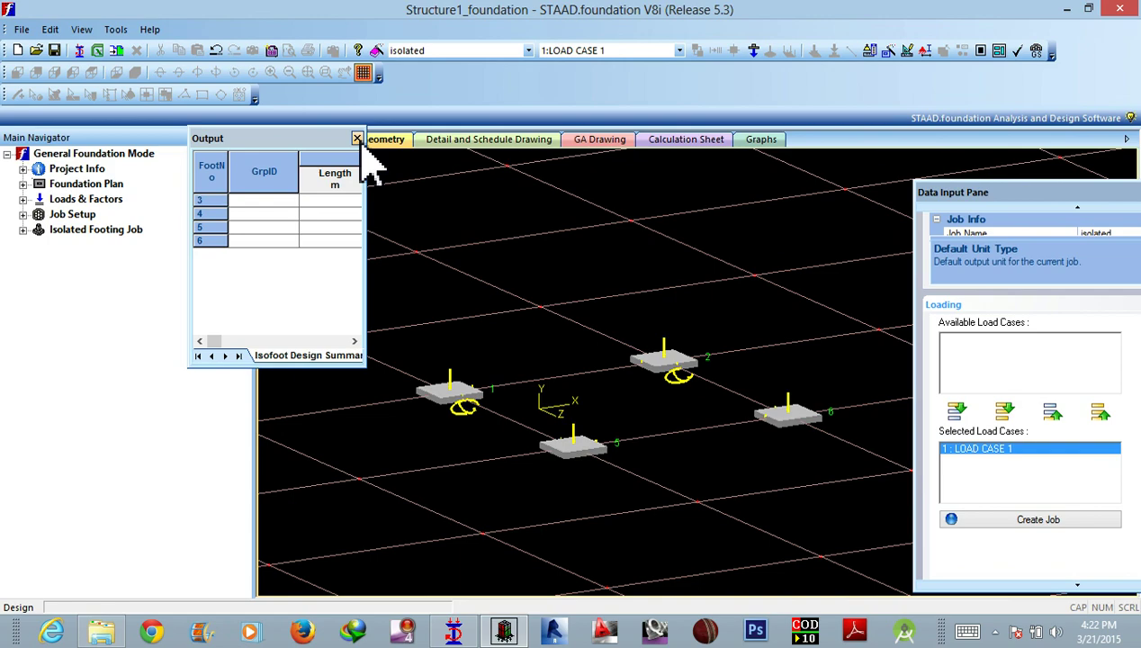
# - Check Concrete & Rebar, Cover & Soil, Footing Geometry and Sliding & Overturning parameters, then launch the design
pyautogui.click(23, 231)
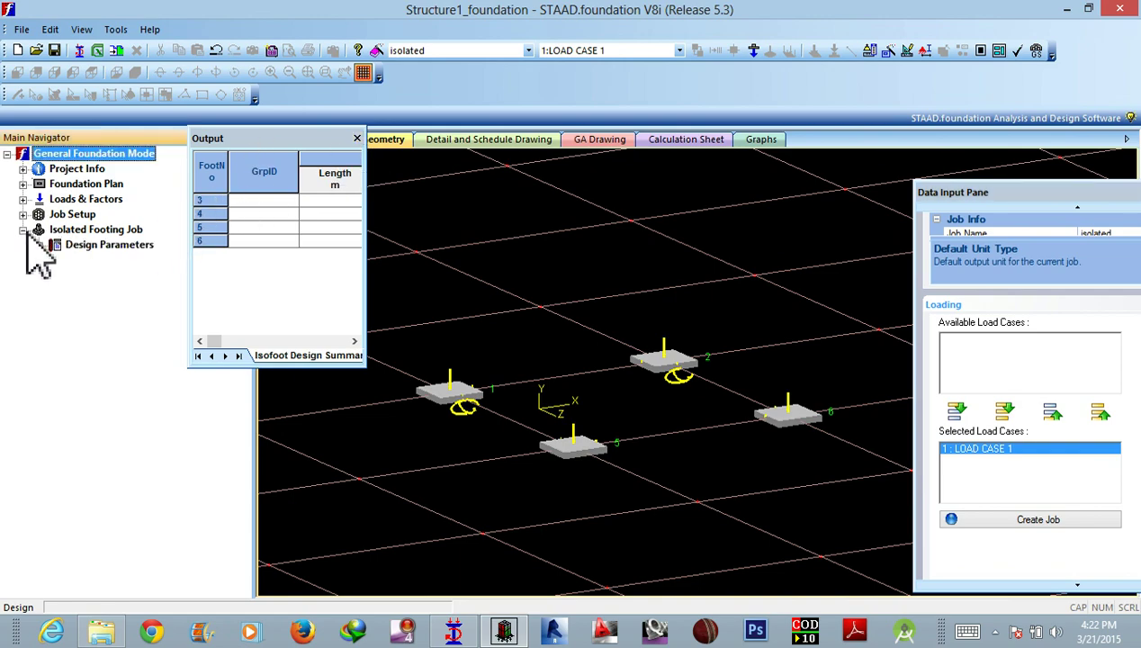
pyautogui.click(39, 244)
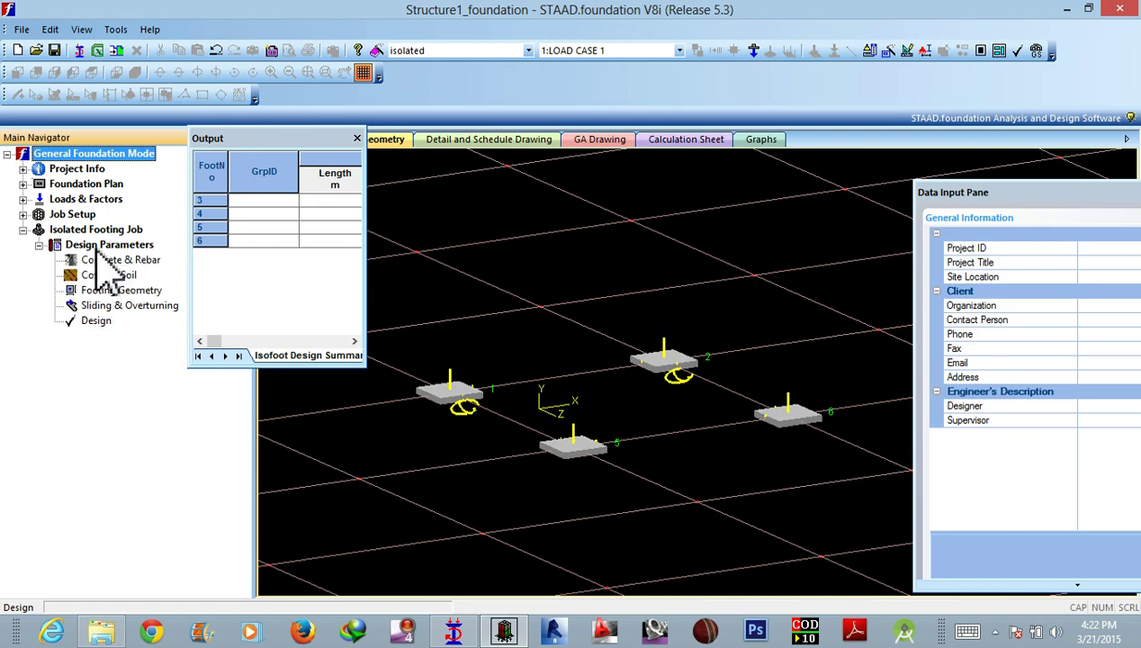
pyautogui.click(133, 259)
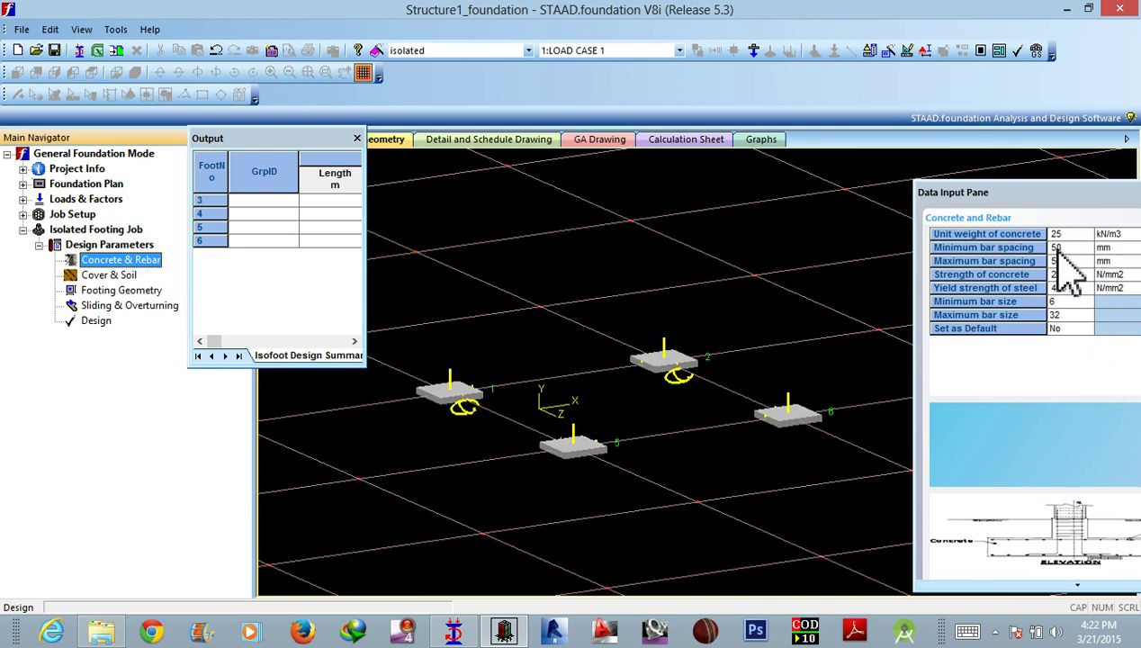
pyautogui.click(988, 194)
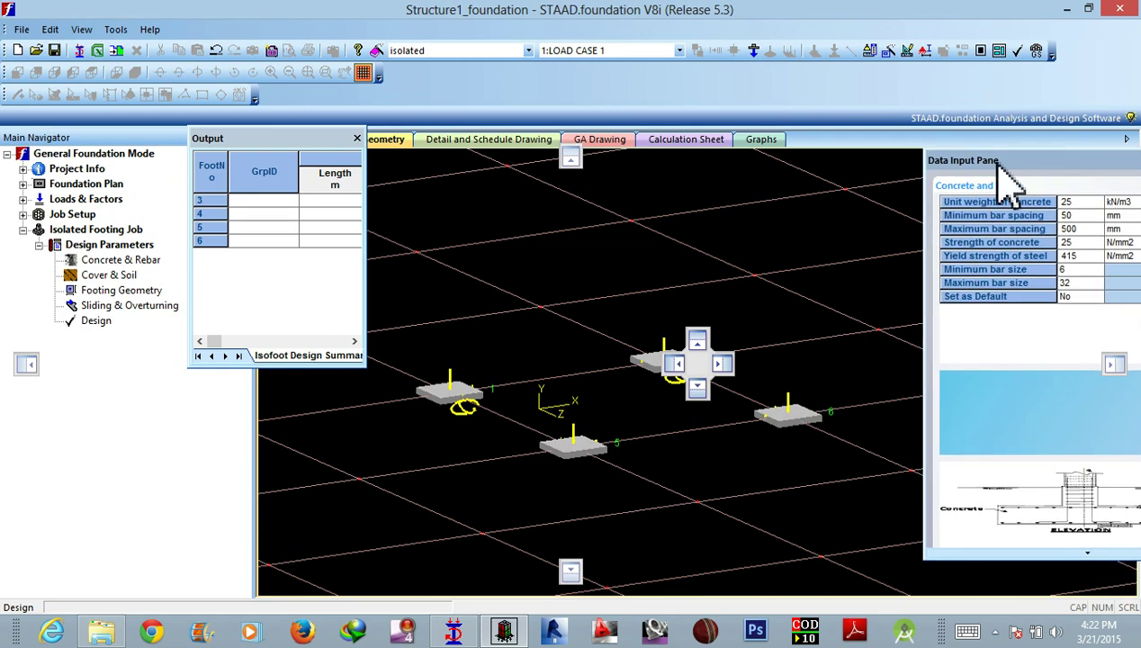
pyautogui.moveTo(988, 196); pyautogui.dragTo(936, 180)
pyautogui.click(133, 276)
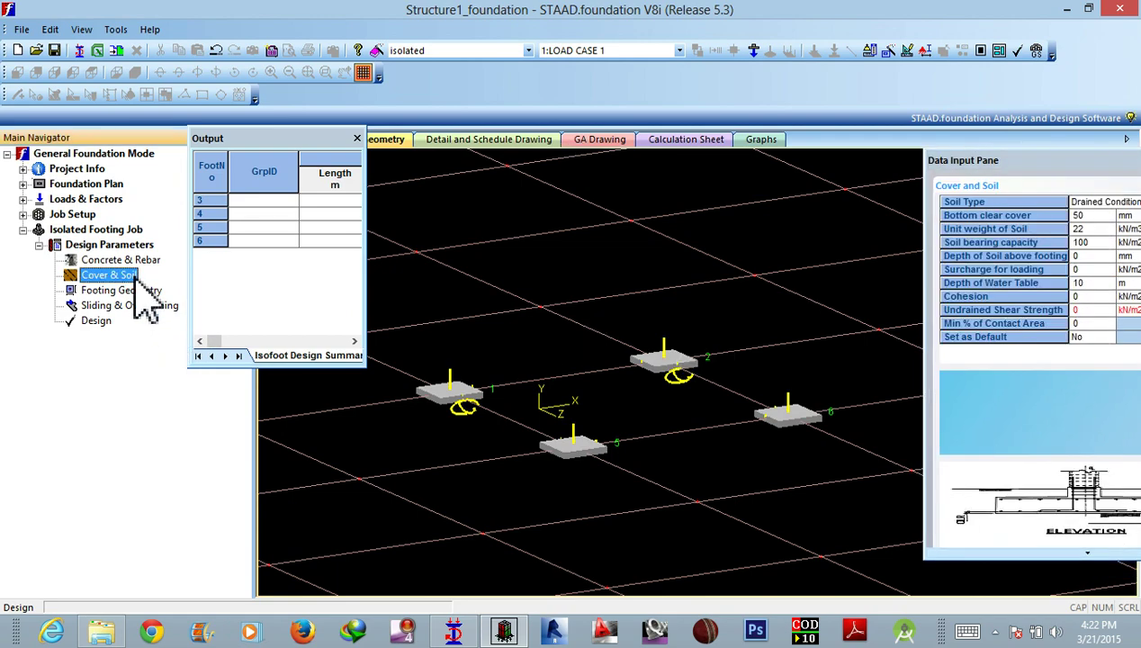
pyautogui.click(135, 292)
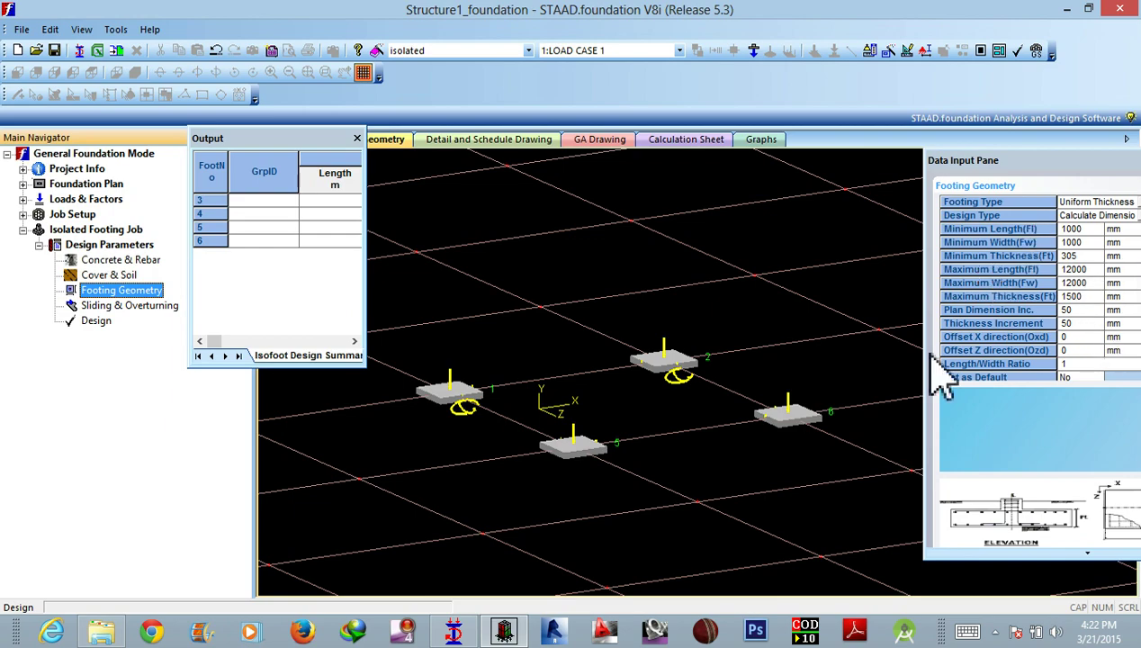
pyautogui.click(92, 308)
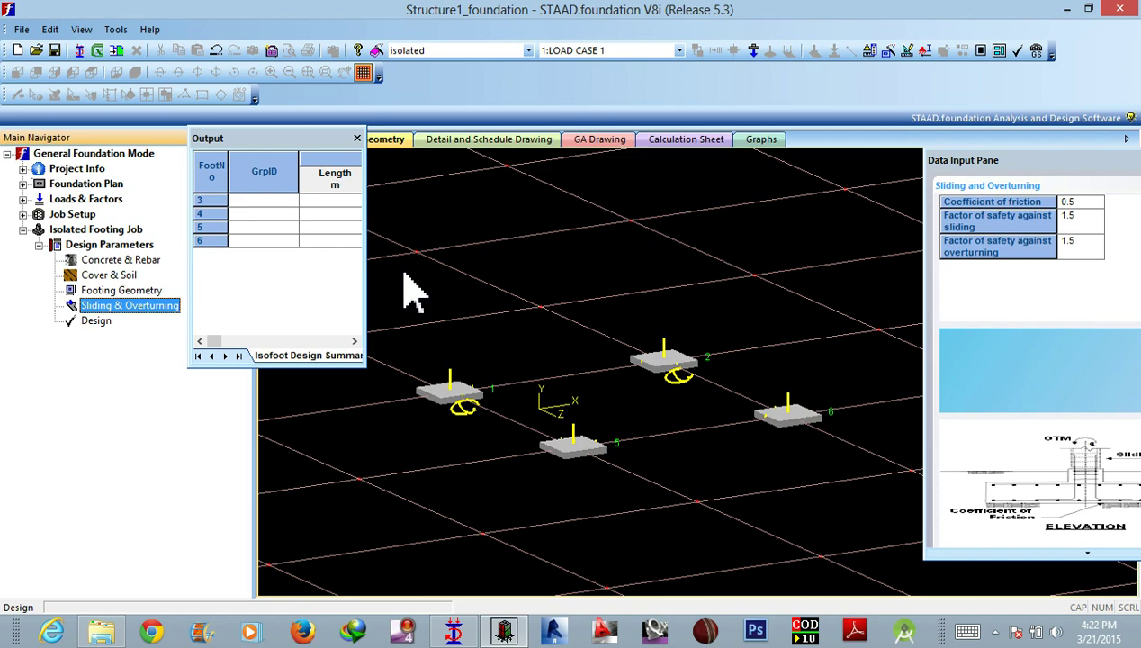
pyautogui.click(101, 324)
# - Confirm the design run and scroll the calculation sheet sizing all footings 2.70 m square
pyautogui.click(537, 351)
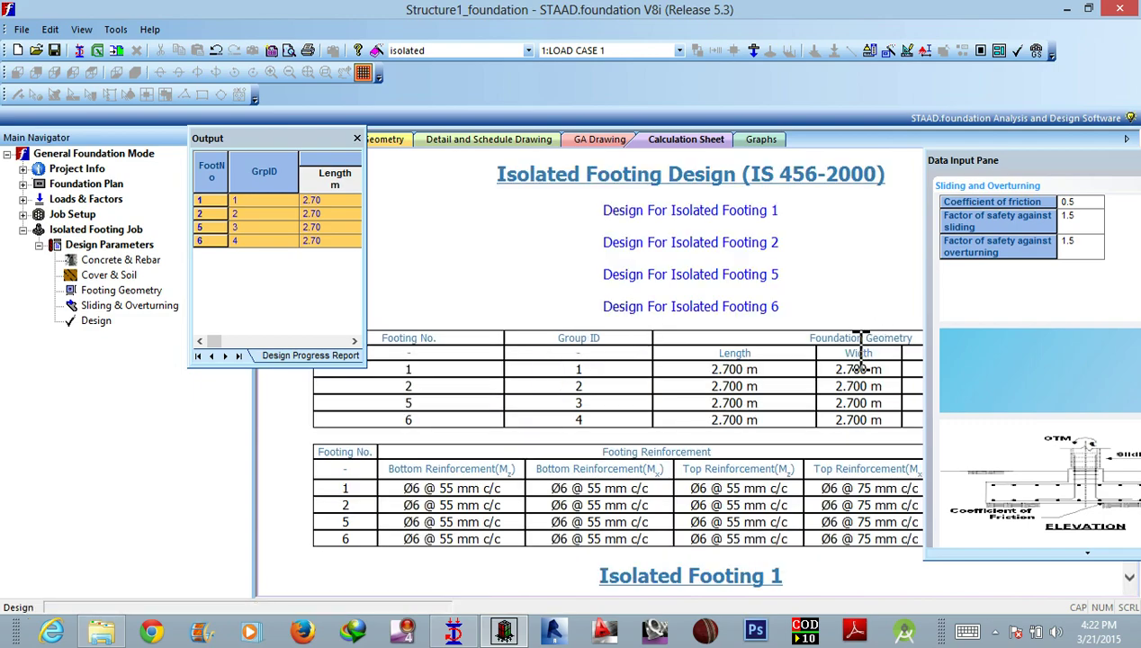
pyautogui.scroll(-3, 878, 549)
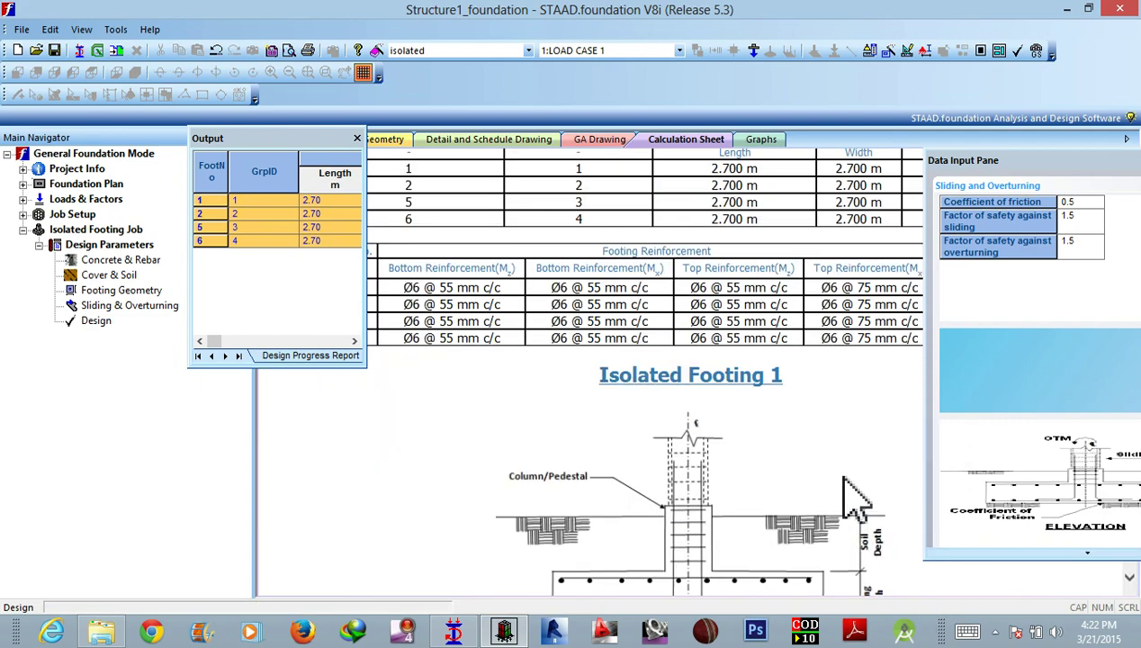
pyautogui.scroll(-3, 855, 500)
pyautogui.scroll(-3, 855, 500)
pyautogui.scroll(-3, 855, 500)
pyautogui.scroll(-3, 855, 500)
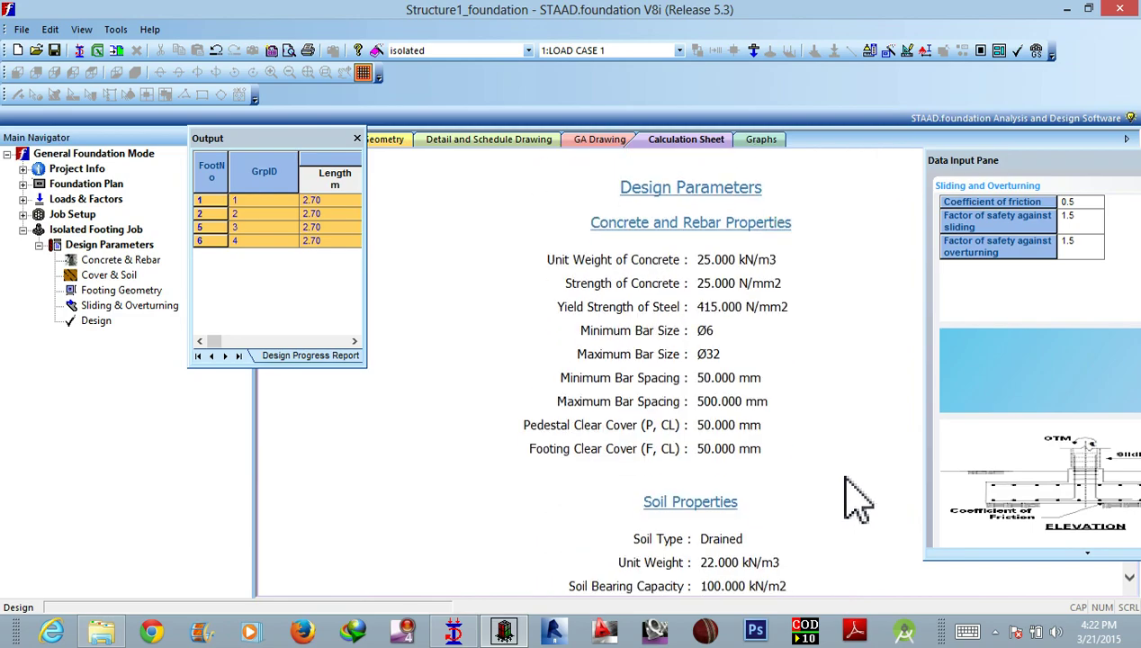
pyautogui.scroll(3, 855, 497)
pyautogui.scroll(-3, 855, 498)
pyautogui.scroll(-3, 855, 497)
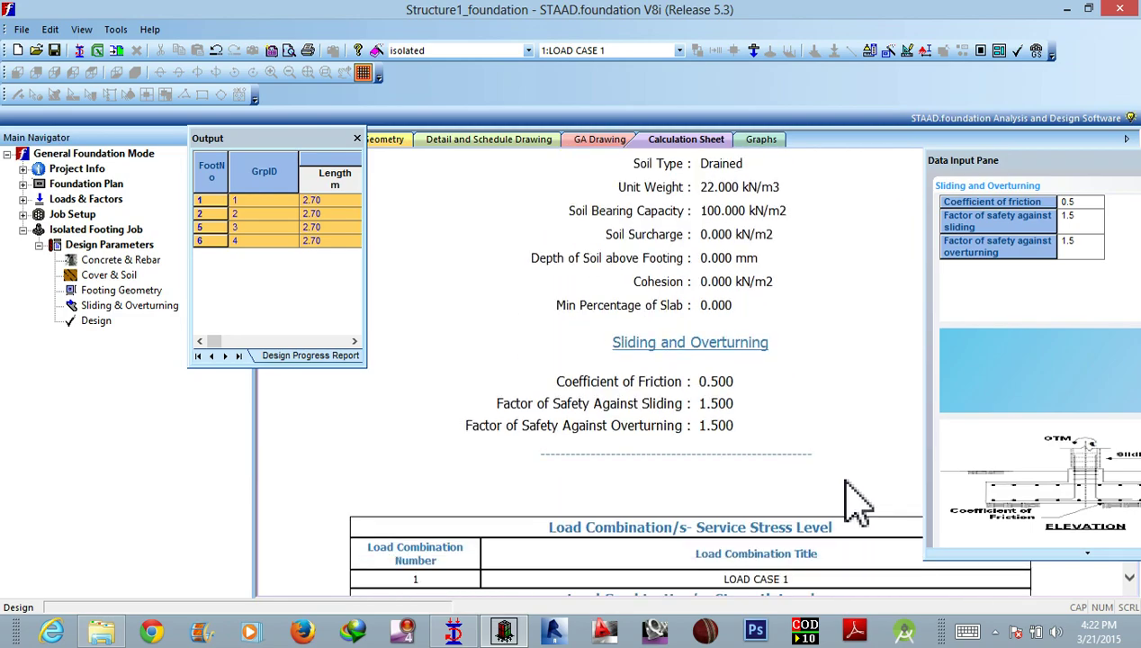
pyautogui.scroll(-3, 855, 500)
pyautogui.scroll(-3, 853, 503)
pyautogui.scroll(-3, 851, 502)
pyautogui.scroll(-1, 850, 504)
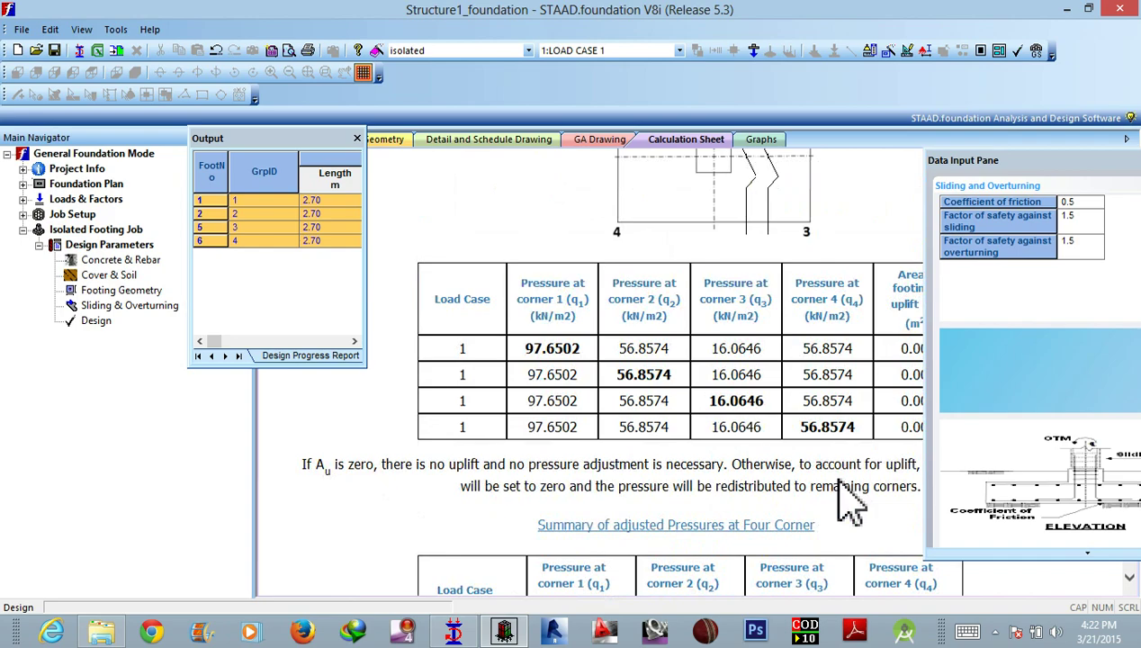
pyautogui.scroll(3, 841, 490)
pyautogui.scroll(3, 845, 476)
pyautogui.scroll(3, 835, 489)
pyautogui.scroll(3, 828, 485)
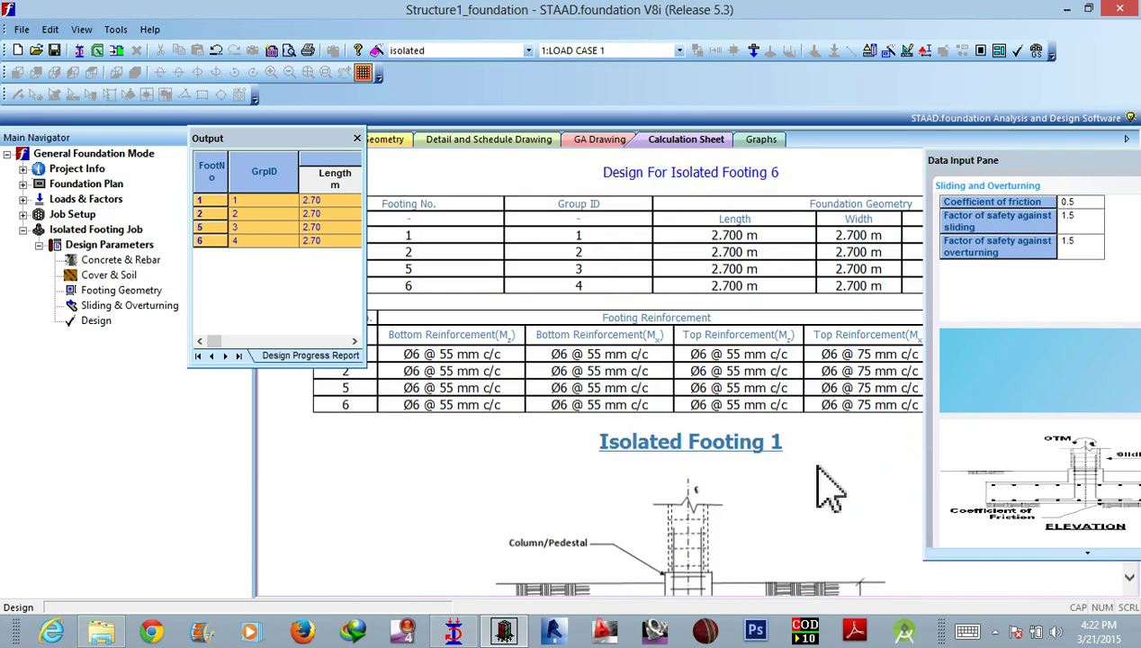
pyautogui.scroll(3, 765, 450)
pyautogui.click(454, 141)
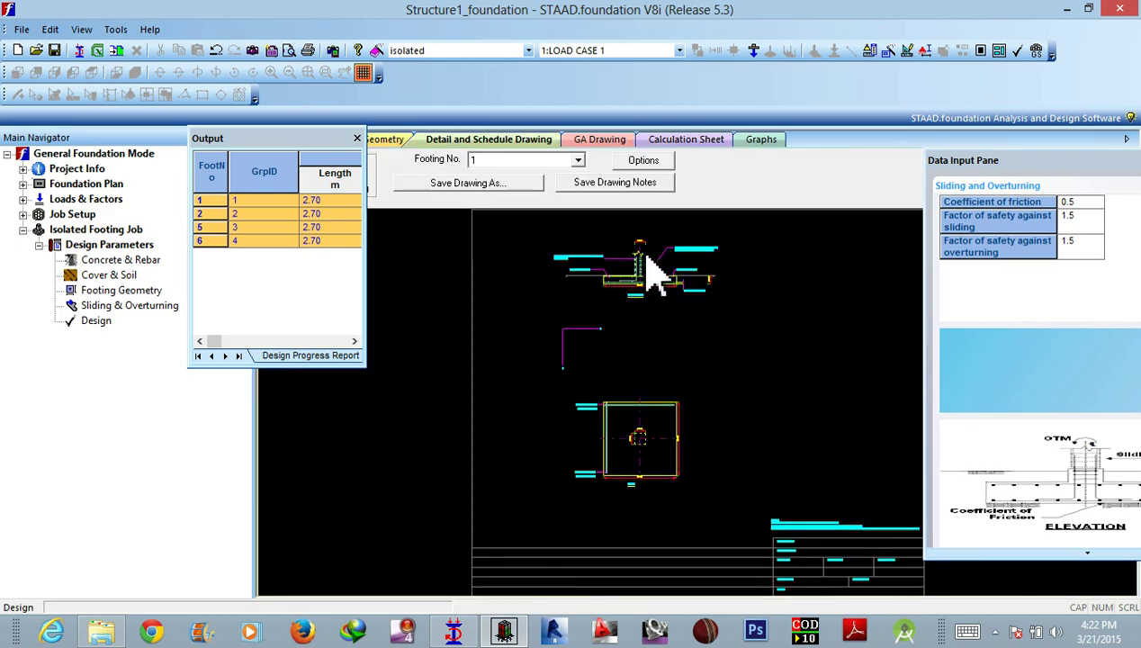
pyautogui.scroll(1, 666, 283)
pyautogui.scroll(1, 666, 292)
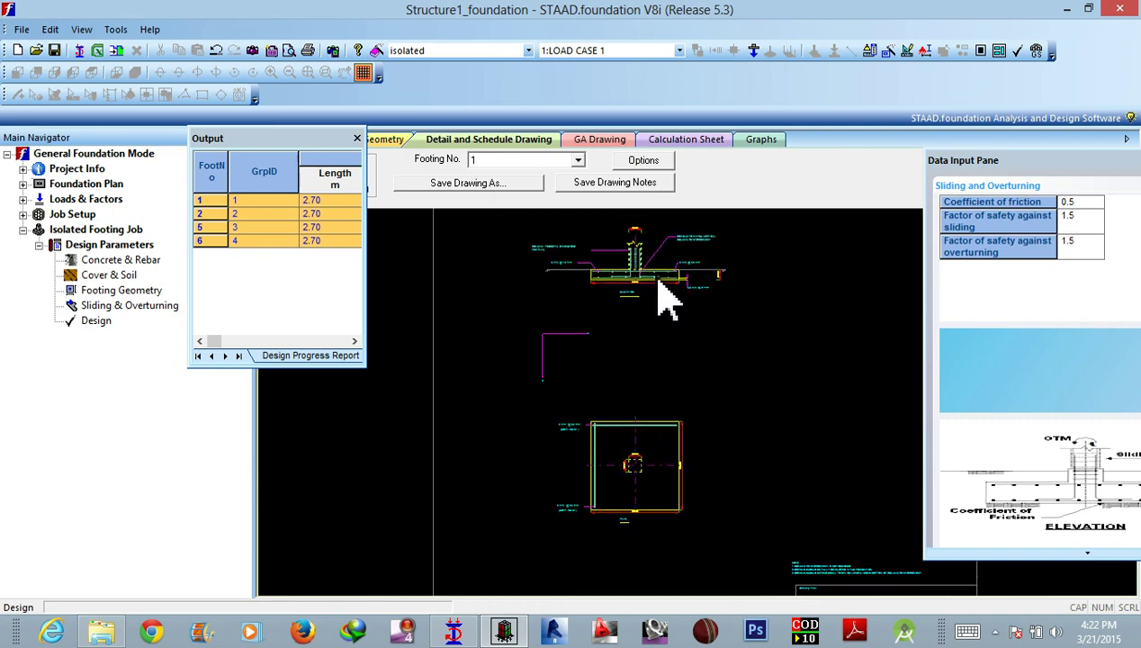
pyautogui.scroll(2, 663, 297)
pyautogui.scroll(-1, 670, 360)
pyautogui.scroll(-1, 683, 377)
pyautogui.scroll(3, 687, 389)
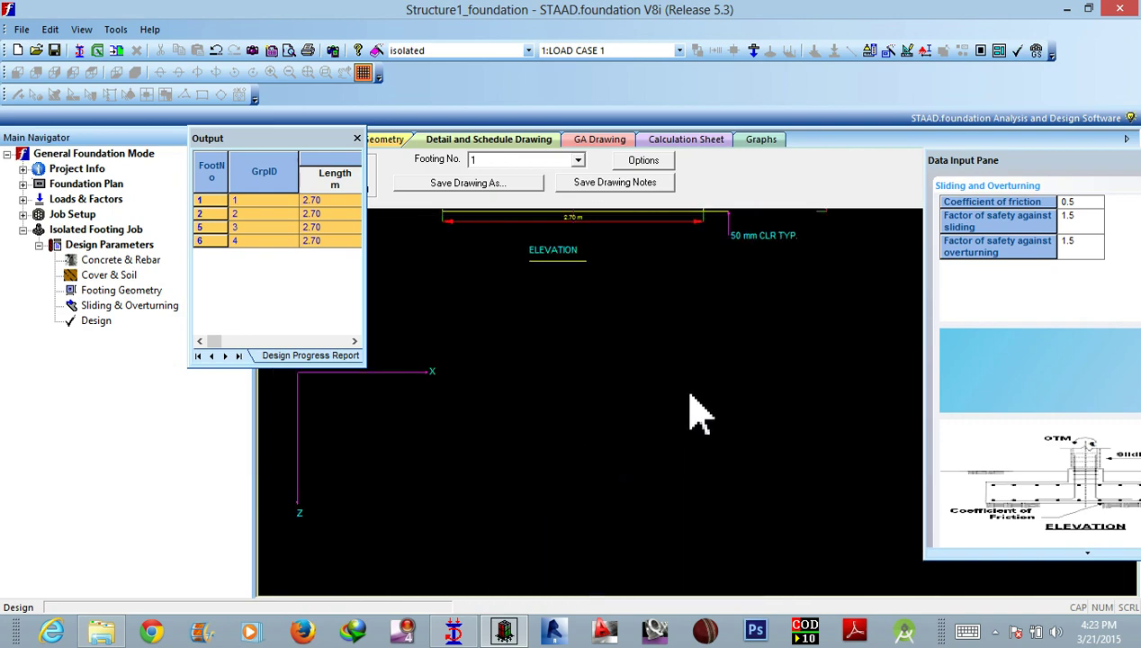
pyautogui.scroll(-1, 690, 396)
pyautogui.scroll(-1, 681, 333)
pyautogui.scroll(-1, 672, 281)
pyautogui.scroll(1, 673, 280)
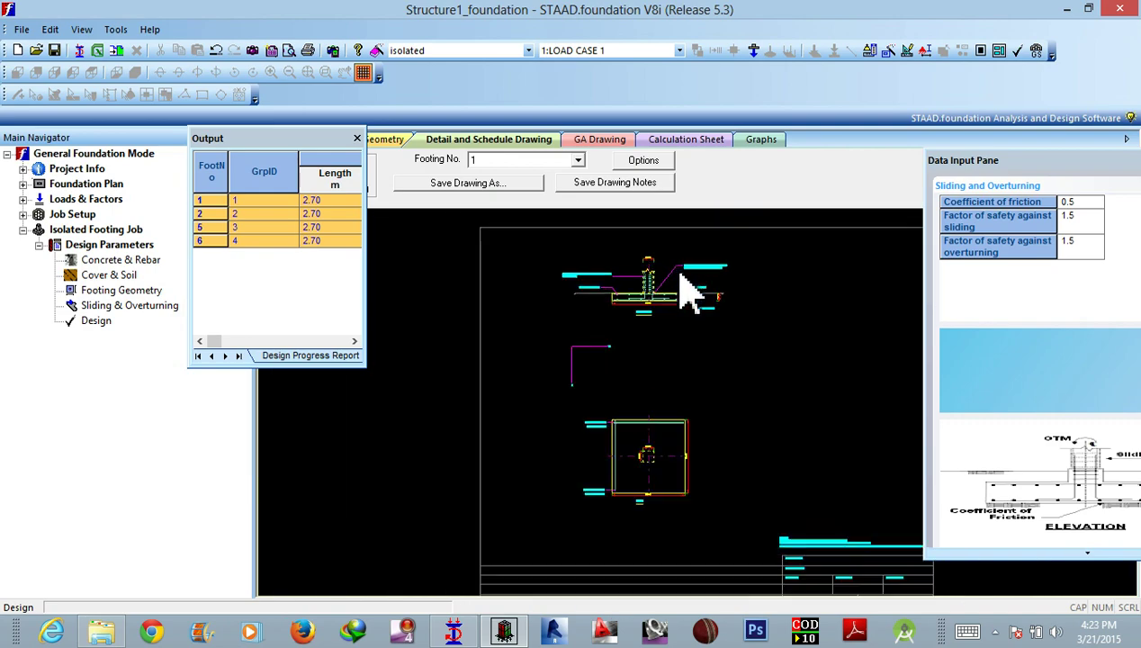
pyautogui.scroll(1, 678, 279)
pyautogui.scroll(1, 684, 293)
pyautogui.scroll(1, 519, 254)
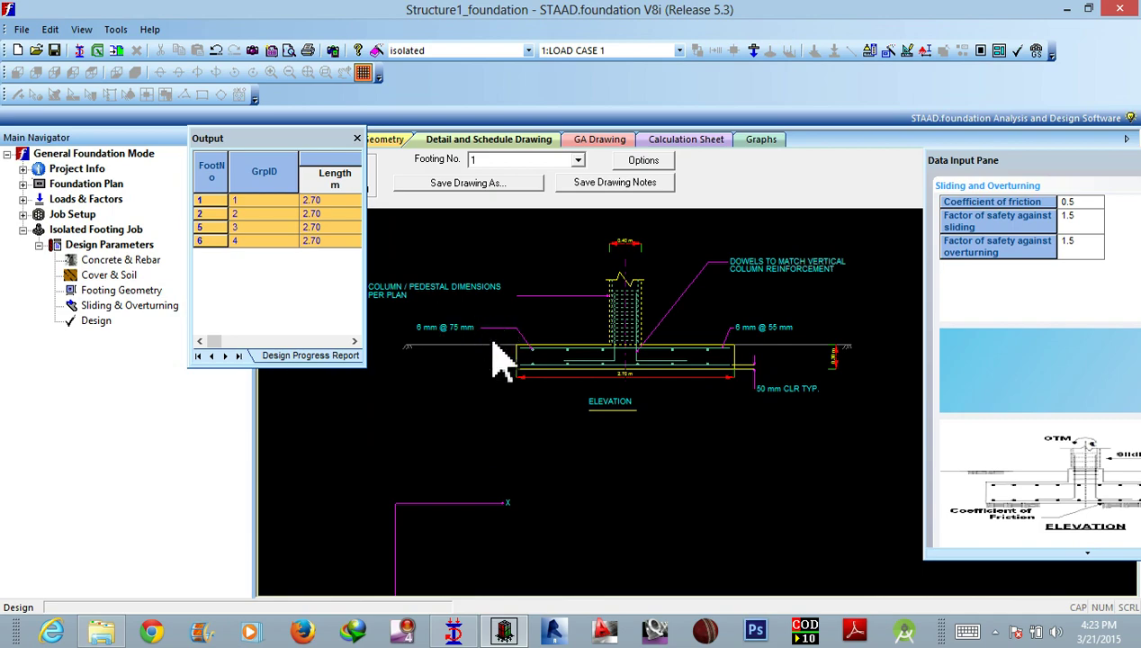
pyautogui.scroll(1, 634, 364)
pyautogui.scroll(1, 636, 365)
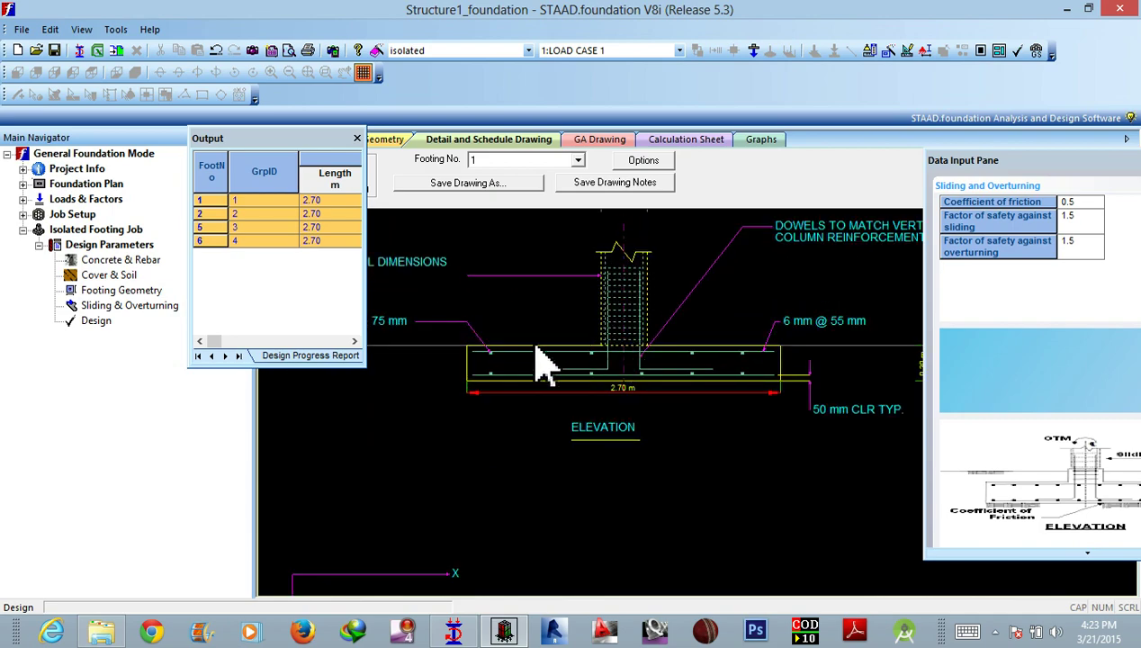
pyautogui.scroll(-1, 538, 364)
pyautogui.scroll(-1, 537, 365)
pyautogui.scroll(2, 537, 365)
pyautogui.scroll(-1, 538, 365)
pyautogui.scroll(1, 538, 364)
pyautogui.scroll(2, 538, 364)
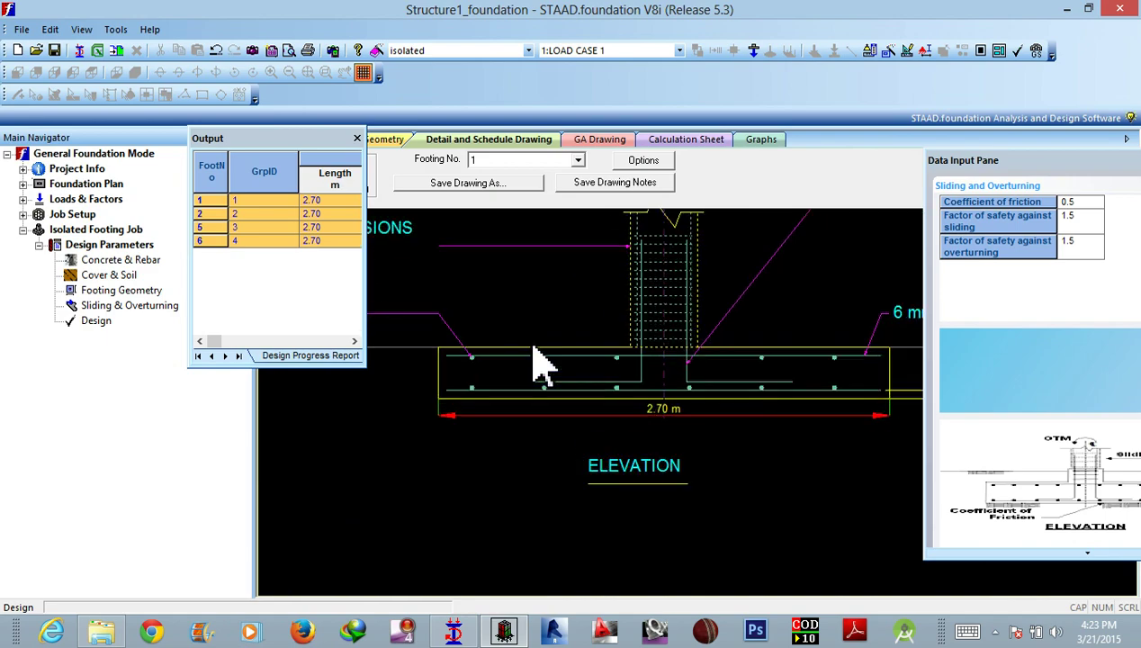
pyautogui.scroll(-2, 540, 364)
pyautogui.scroll(-1, 538, 365)
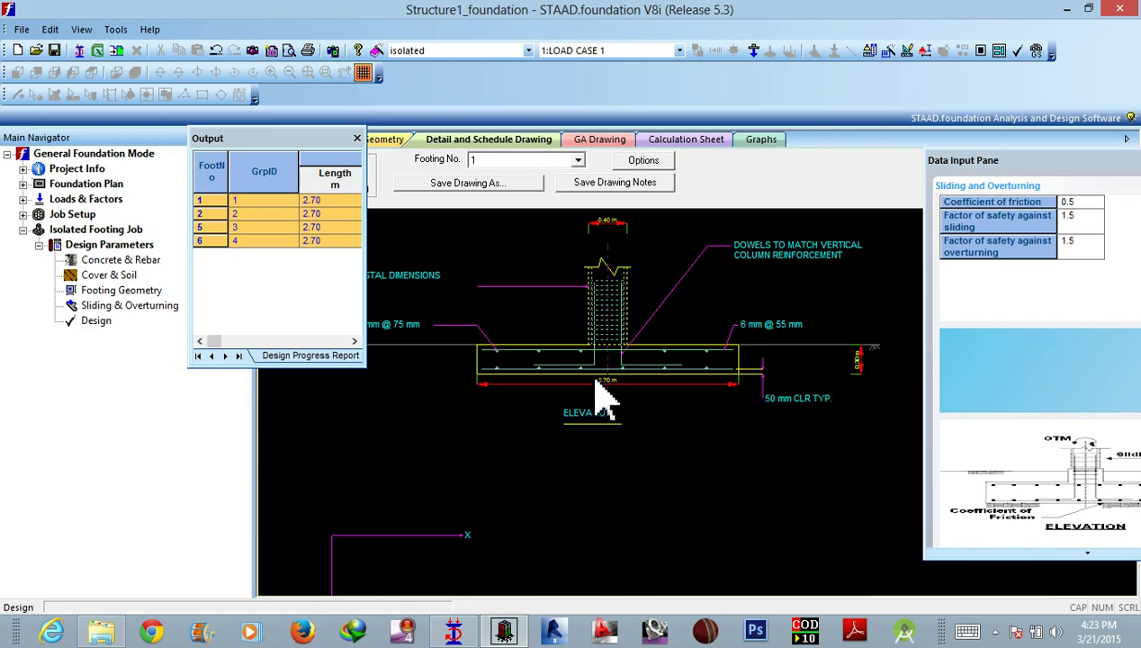
pyautogui.scroll(1, 599, 378)
pyautogui.scroll(-1, 586, 369)
pyautogui.scroll(-1, 594, 360)
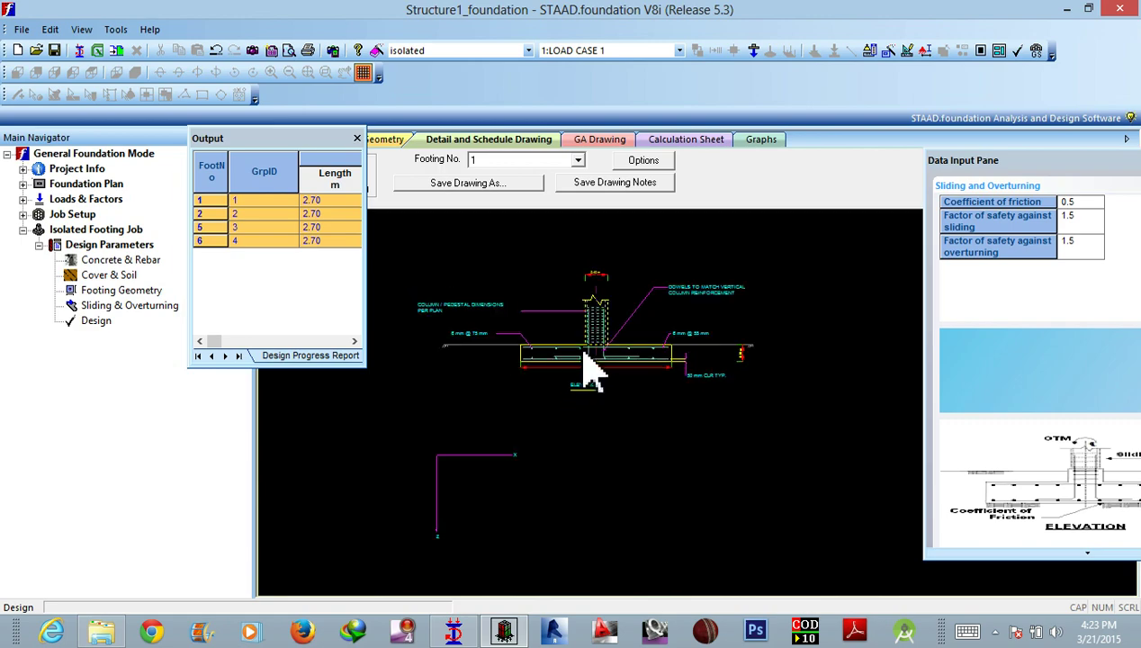
pyautogui.scroll(1, 552, 350)
pyautogui.scroll(-2, 556, 353)
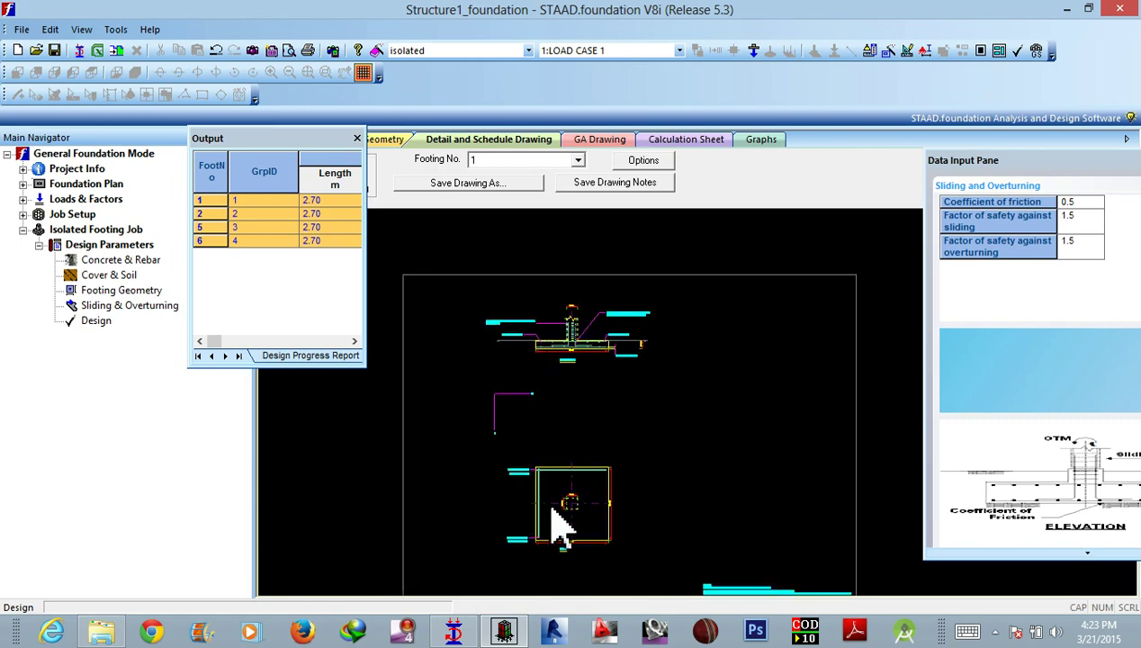
pyautogui.scroll(2, 555, 521)
pyautogui.scroll(1, 603, 527)
pyautogui.scroll(1, 633, 540)
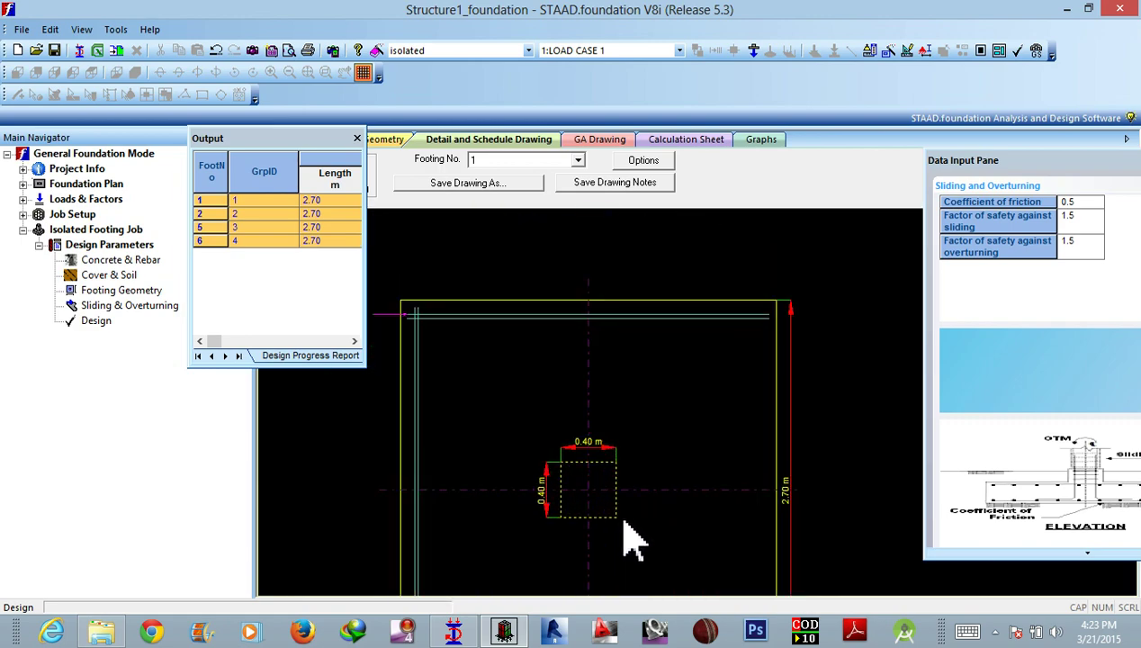
pyautogui.scroll(-3, 618, 517)
pyautogui.scroll(2, 617, 531)
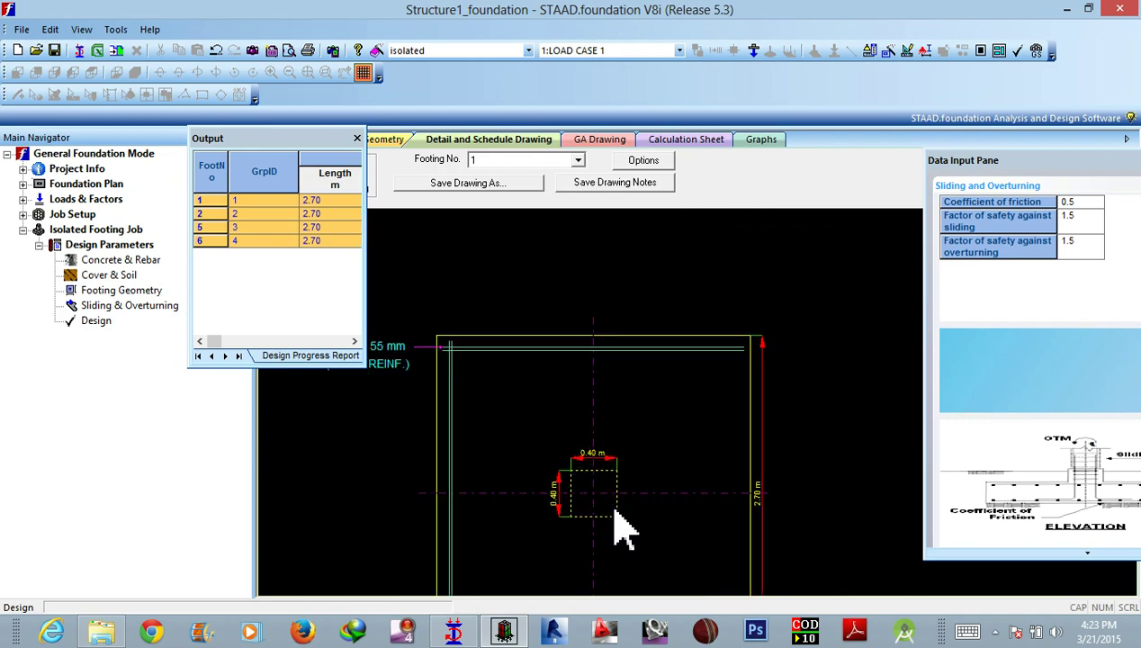
pyautogui.scroll(-2, 613, 517)
pyautogui.scroll(-3, 612, 513)
pyautogui.scroll(1, 670, 495)
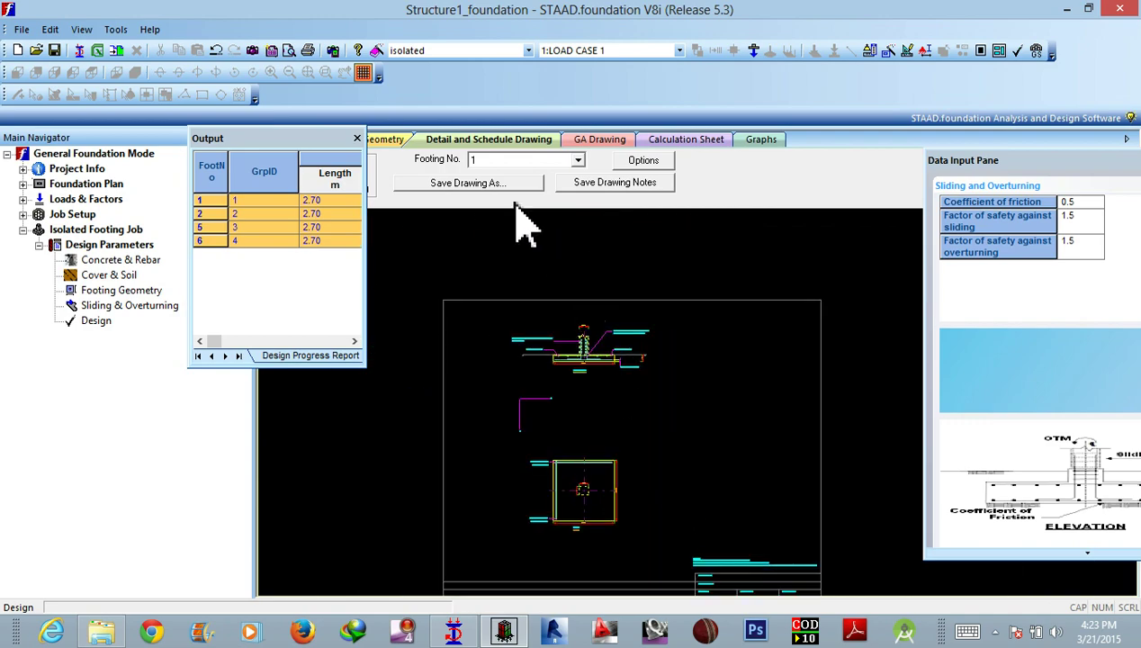
# - Display the GA drawing and zoom over the four-footing layout and schedule table
pyautogui.click(594, 140)
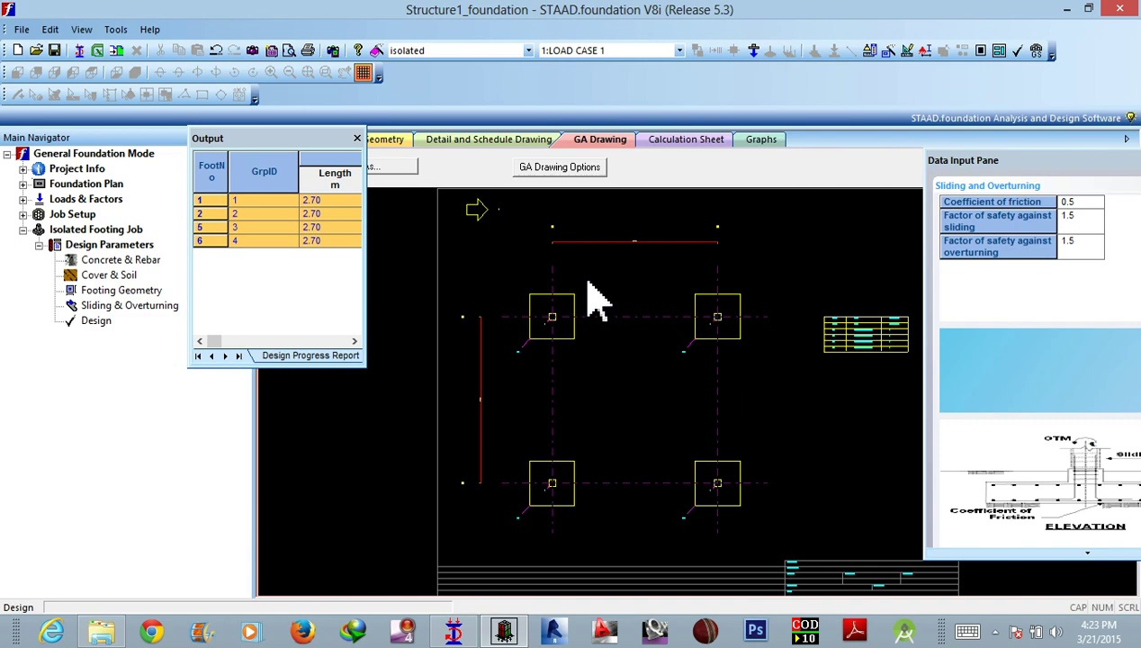
pyautogui.scroll(-1, 585, 288)
pyautogui.scroll(2, 774, 311)
pyautogui.scroll(1, 784, 319)
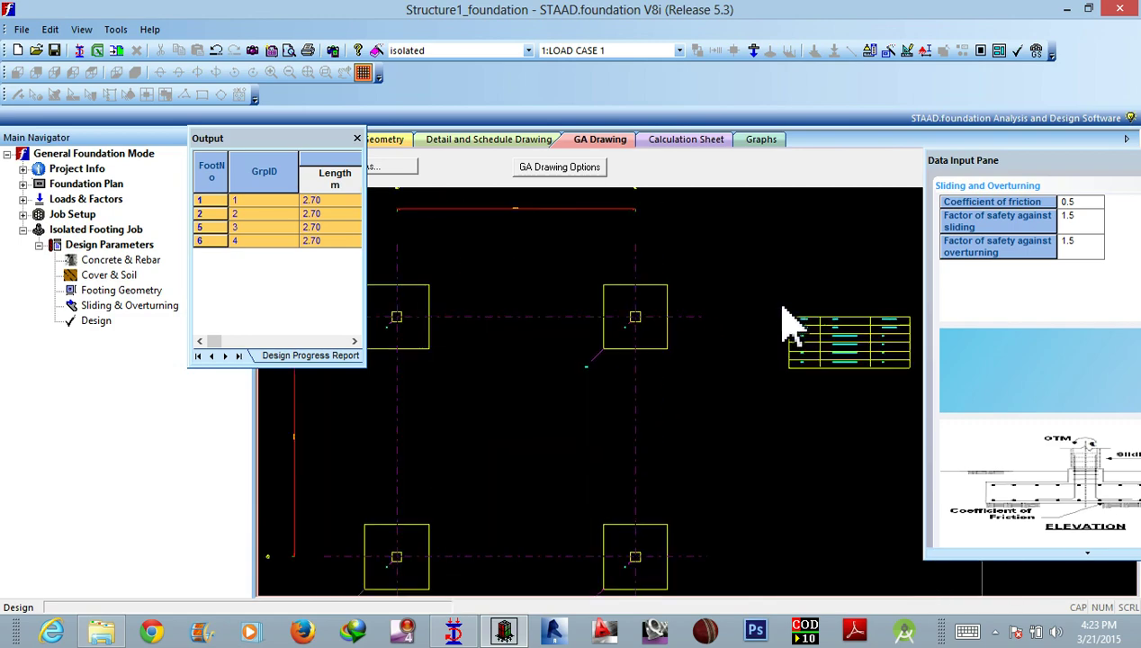
pyautogui.scroll(1, 787, 324)
pyautogui.scroll(-3, 773, 306)
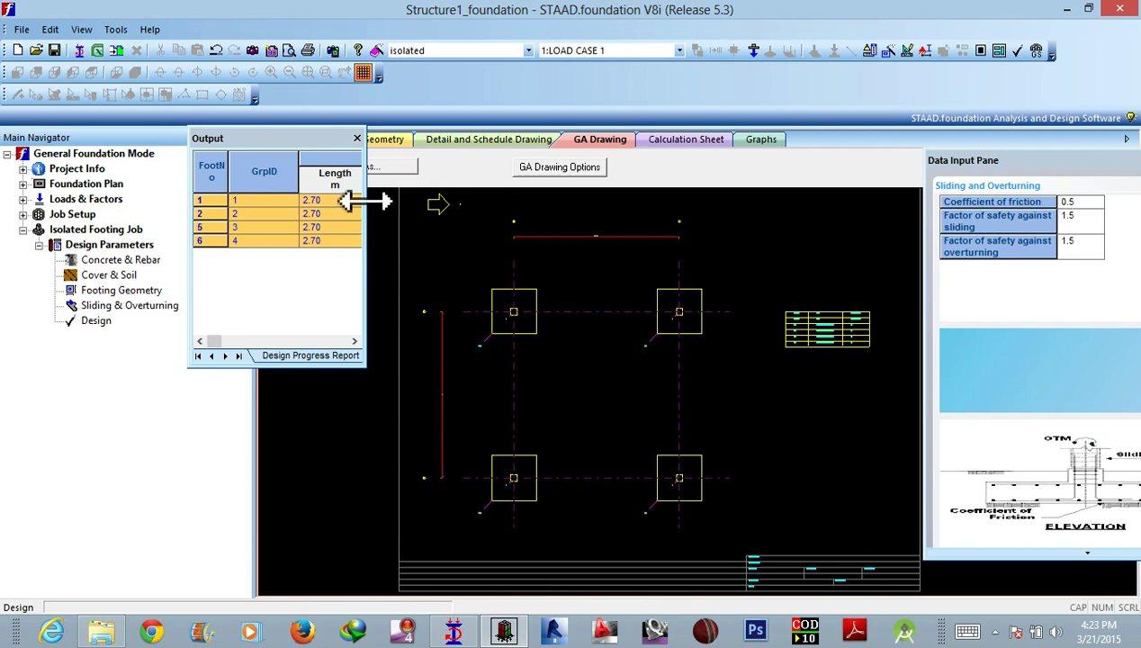
# - Widen the Output panel to reveal the full Isofoot Design Summary for all four footings
pyautogui.moveTo(368, 265)
pyautogui.mouseDown()
pyautogui.moveTo(538, 201)
pyautogui.moveTo(1077, 176)
pyautogui.mouseUp()
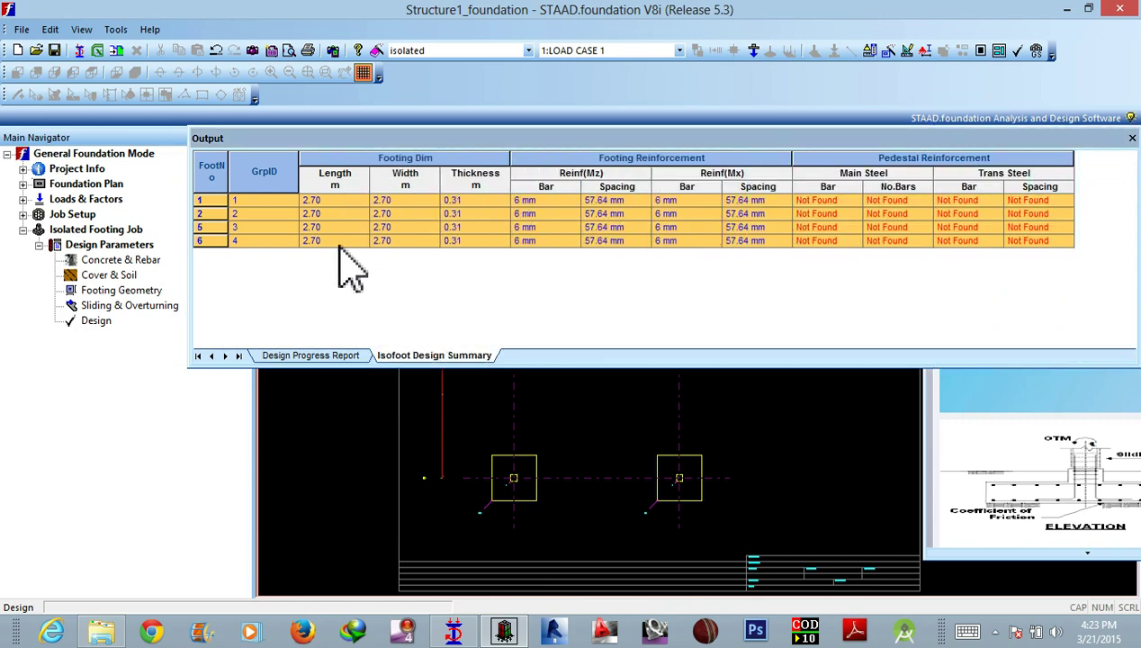